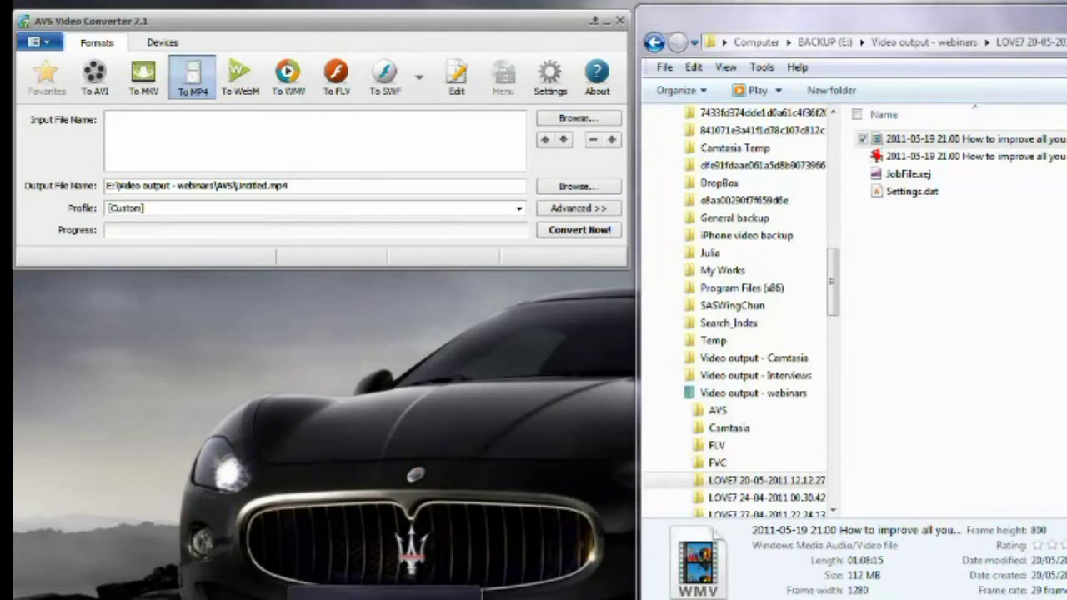
Load the WMV webinar recording from Explorer into Input File Name
{"action": "key", "text": "super"}
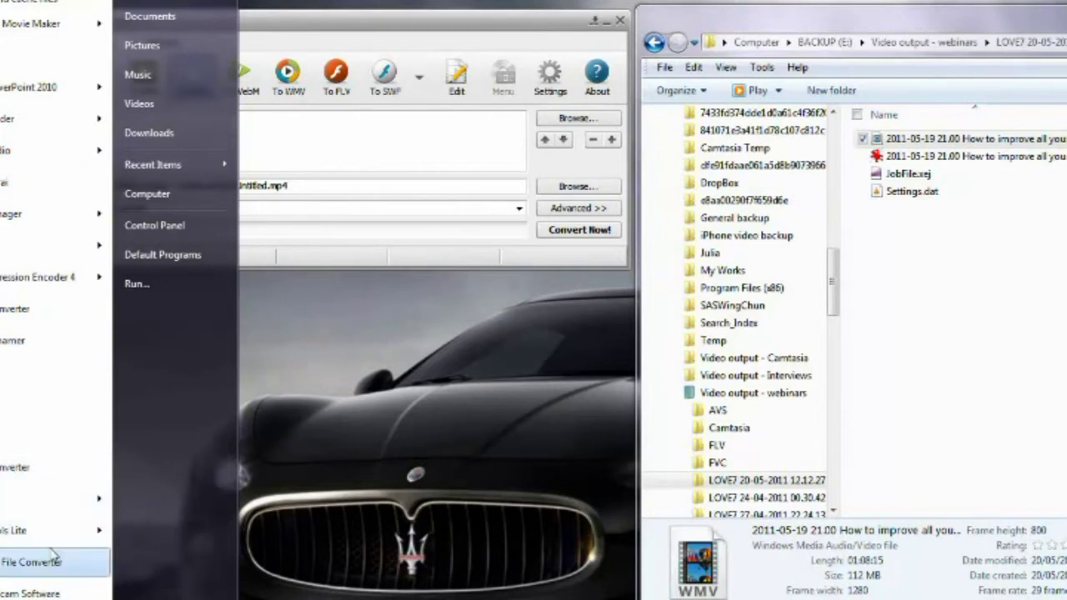
{"action": "key", "text": "Escape"}
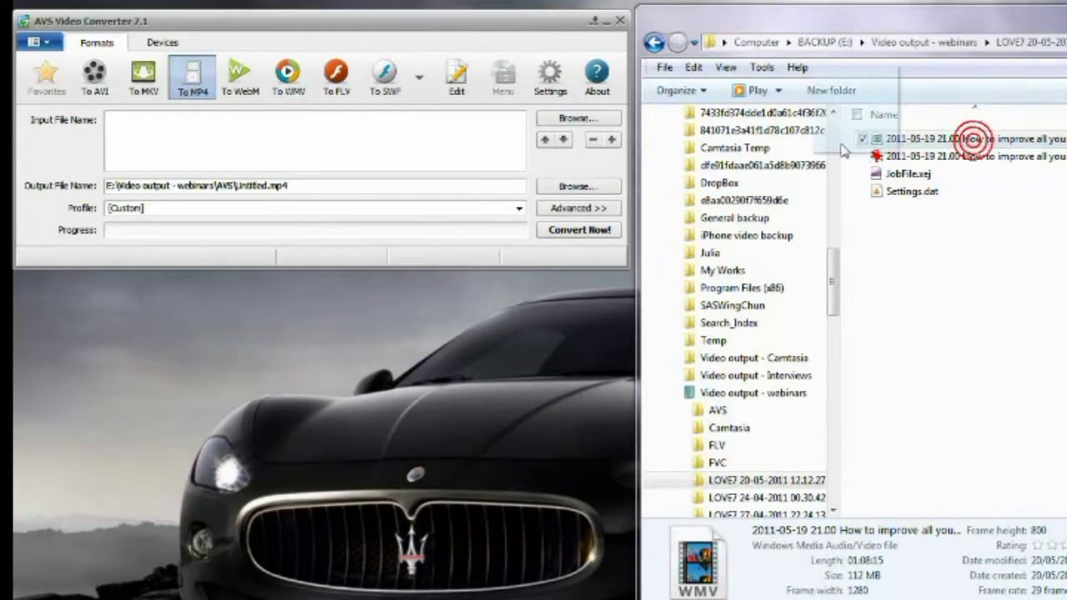
{"action": "left_click_drag", "start_coordinate": [905, 142], "coordinate": [389, 142]}
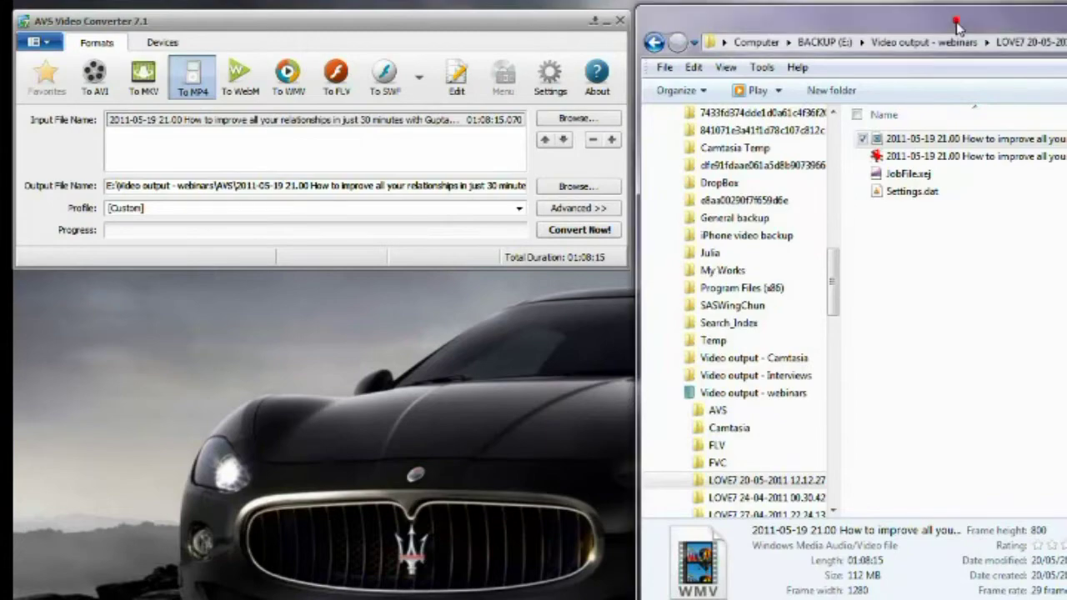
Minimize the Explorer window and bring up the Output Video File save dialog
{"action": "left_click_drag", "start_coordinate": [956, 28], "coordinate": [506, 51]}
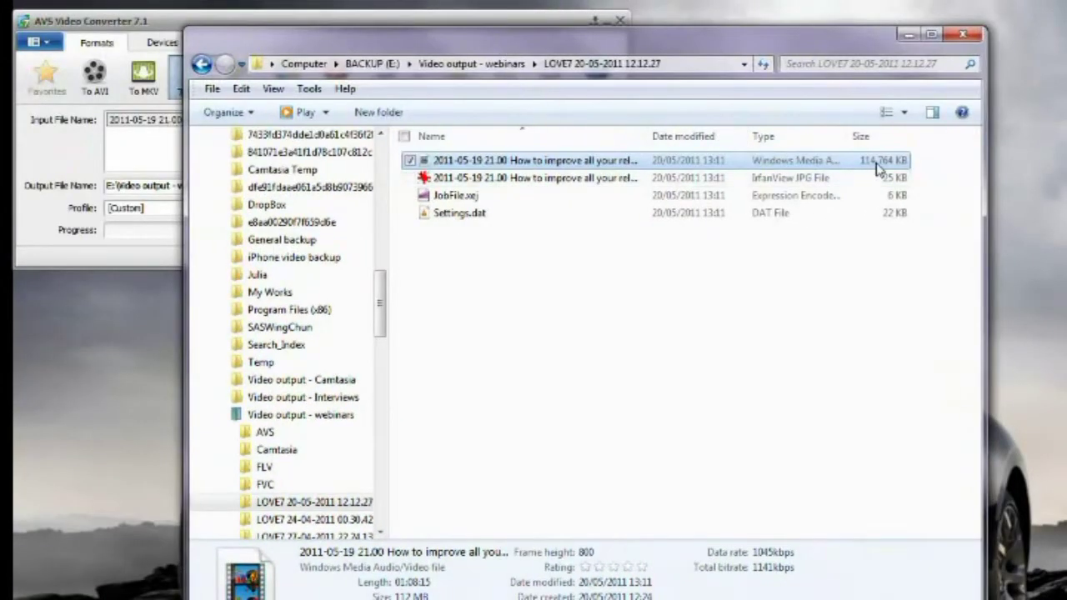
{"action": "left_click", "coordinate": [908, 35]}
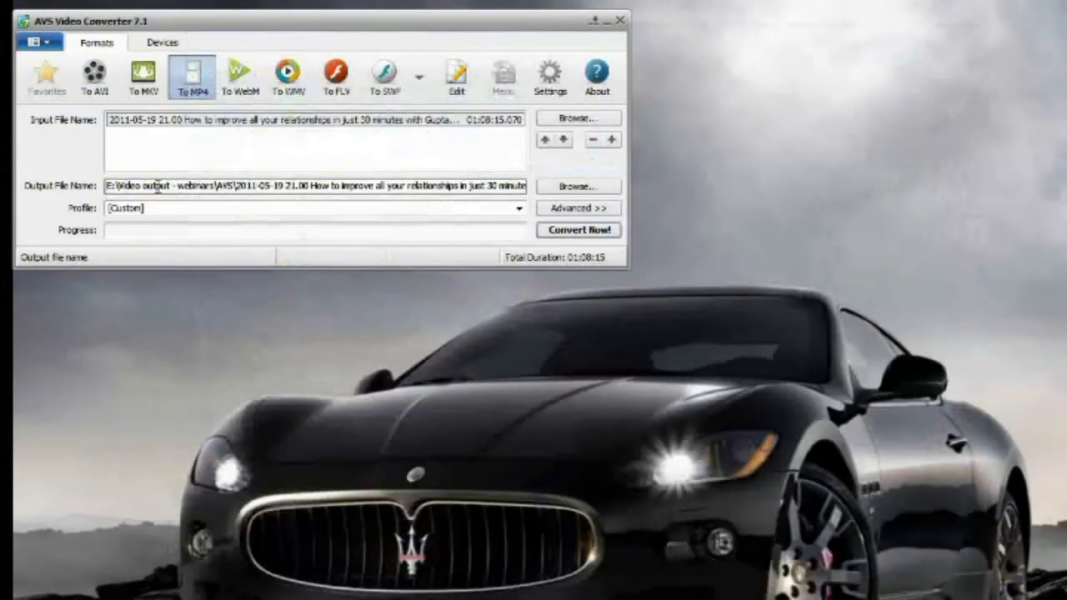
{"action": "left_click", "coordinate": [578, 186]}
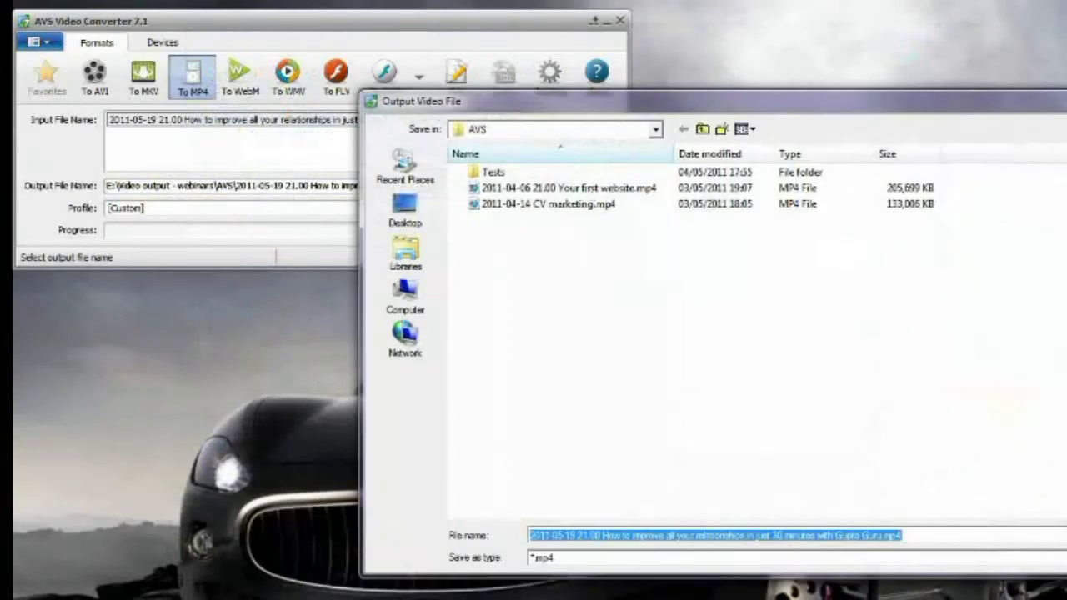
Dismiss the save dialog, leave the profile on [Custom], and show the Advanced options
{"action": "key", "text": "Return"}
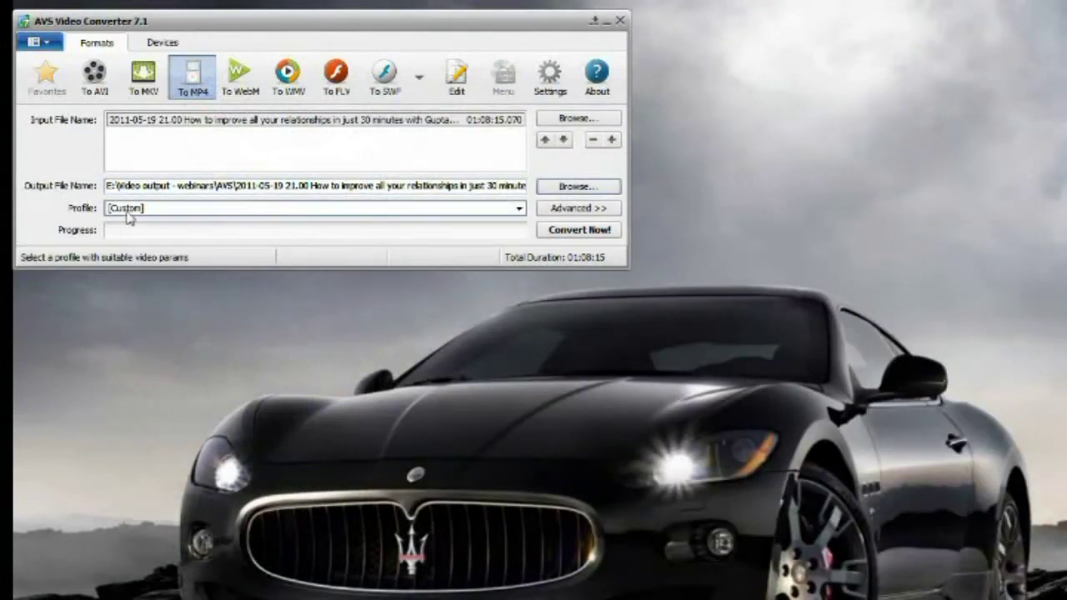
{"action": "left_click", "coordinate": [518, 209]}
{"action": "scroll", "coordinate": [525, 262], "scroll_direction": "down", "scroll_amount": 2}
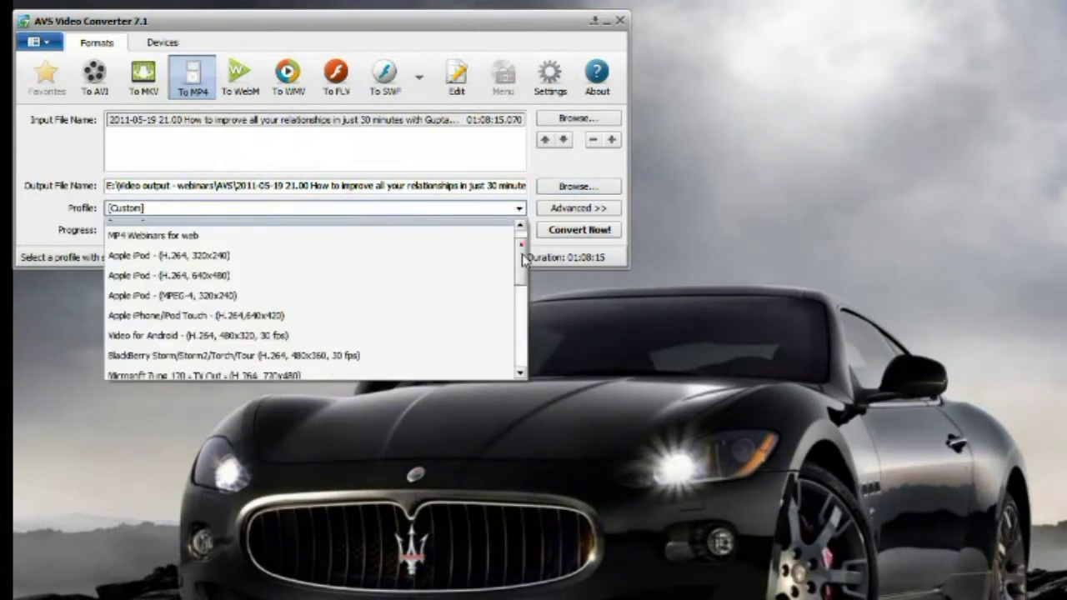
{"action": "scroll", "coordinate": [525, 263], "scroll_direction": "up", "scroll_amount": 2}
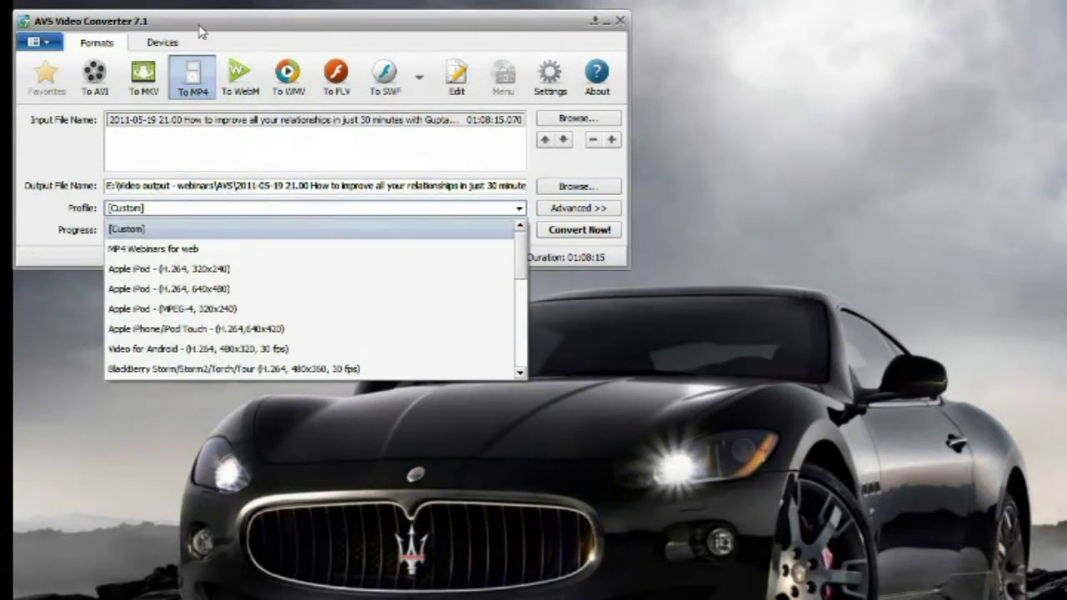
{"action": "left_click", "coordinate": [199, 24]}
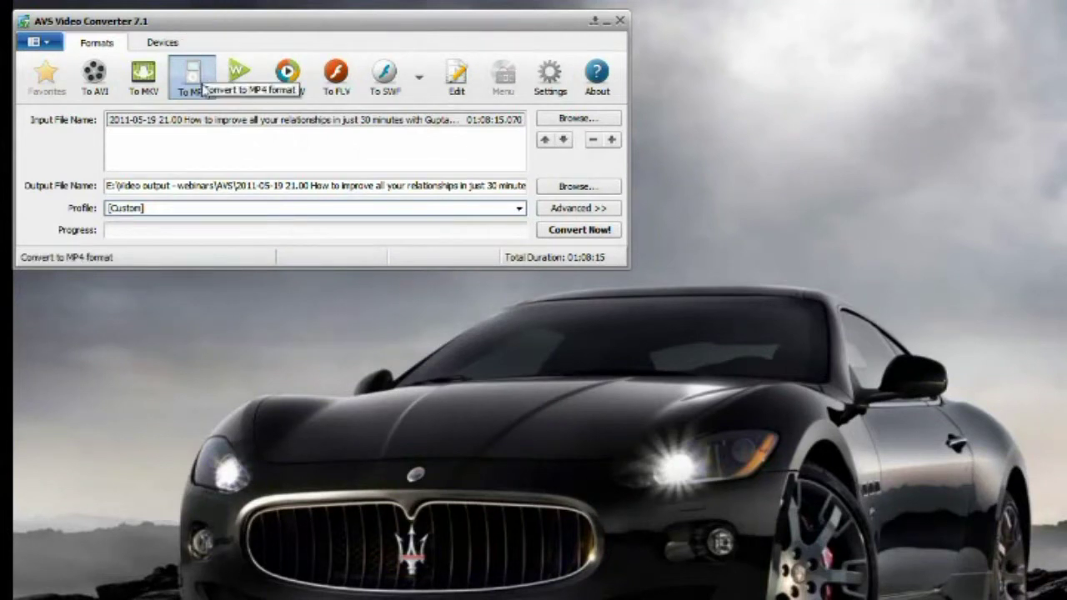
{"action": "left_click", "coordinate": [578, 214]}
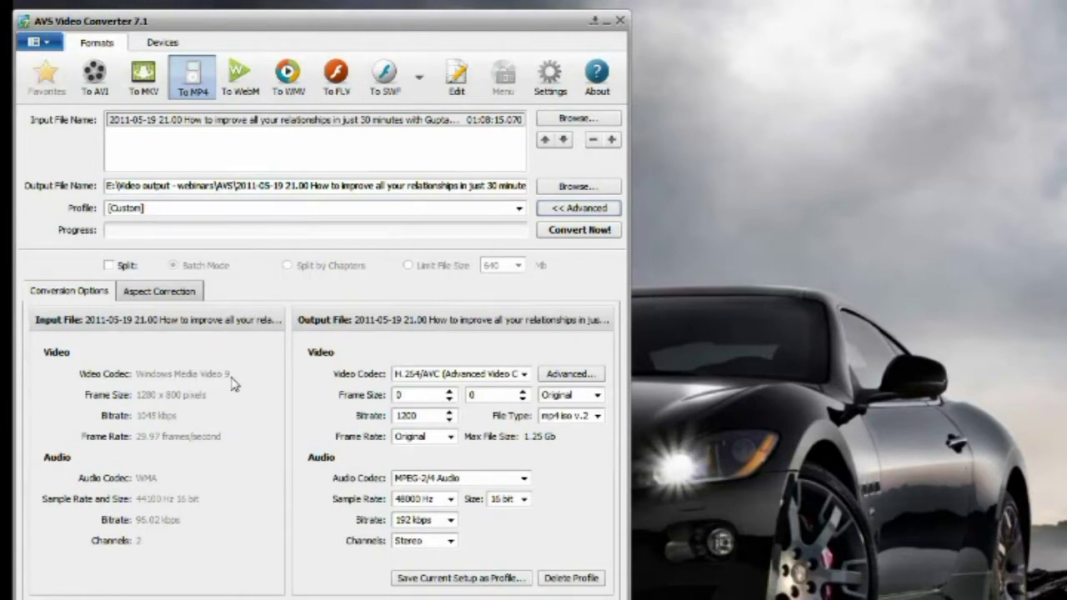
{"action": "key", "text": "super"}
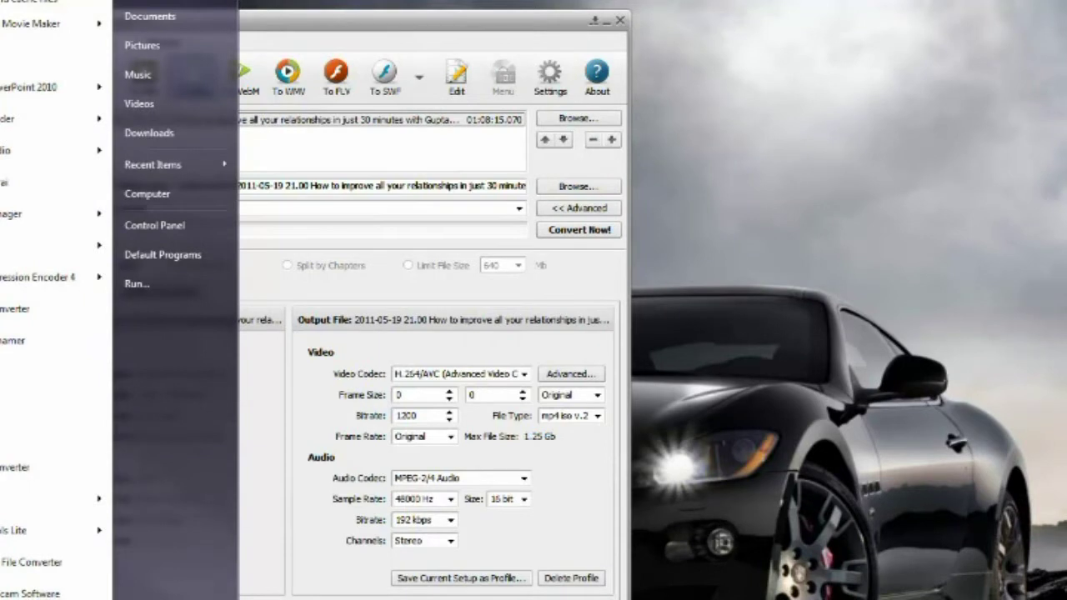
{"action": "left_click", "coordinate": [275, 414]}
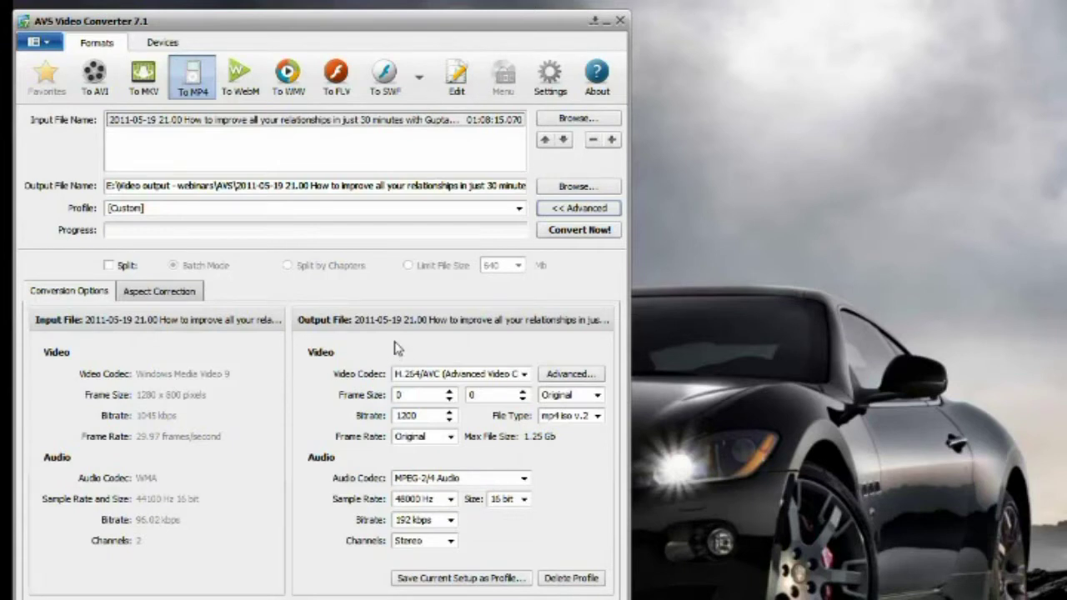
{"action": "left_click", "coordinate": [518, 374]}
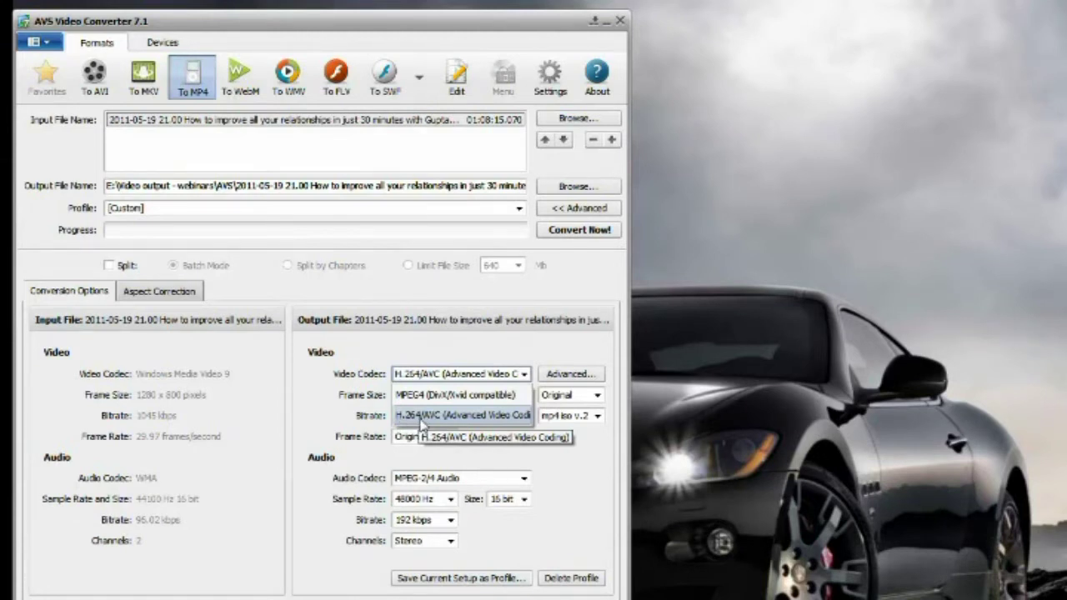
{"action": "left_click", "coordinate": [421, 417]}
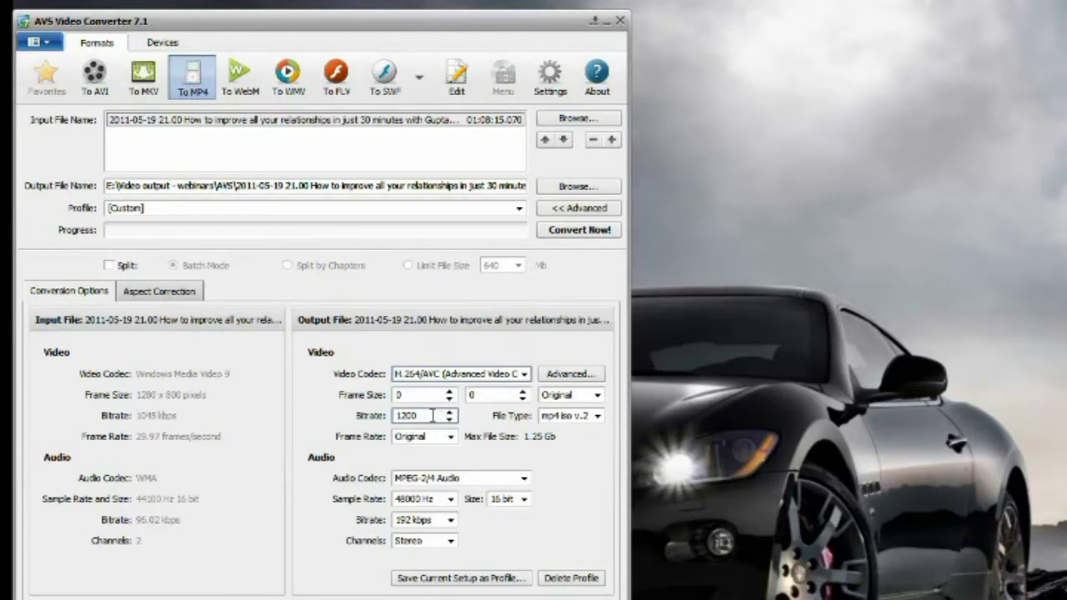
Set the video Bitrate field back to 1200
{"action": "left_click", "coordinate": [450, 411]}
{"action": "double_click", "coordinate": [431, 415]}
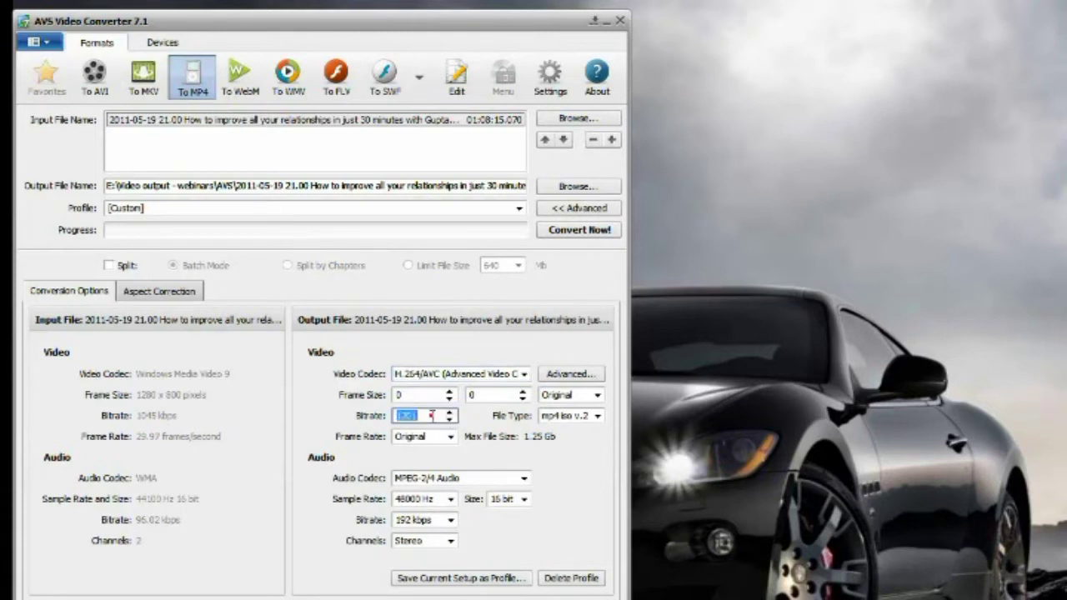
{"action": "double_click", "coordinate": [429, 416]}
{"action": "type", "text": "5120"}
{"action": "key", "text": "BackSpace"}
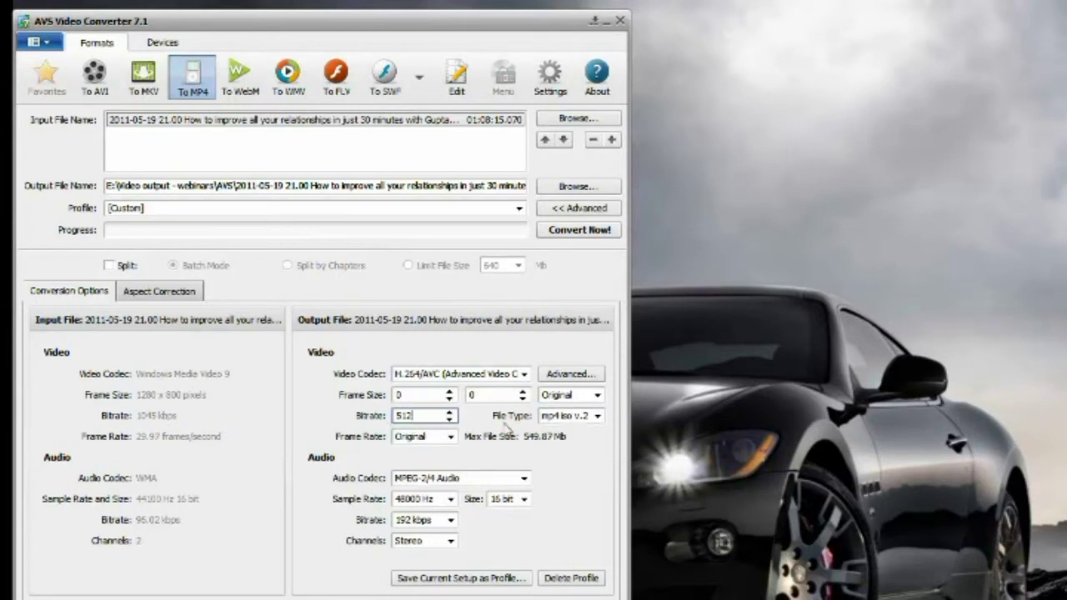
{"action": "left_click", "coordinate": [436, 414]}
{"action": "left_click_drag", "start_coordinate": [417, 415], "coordinate": [401, 415]}
{"action": "left_click_drag", "start_coordinate": [426, 414], "coordinate": [397, 414]}
{"action": "type", "text": "1200"}
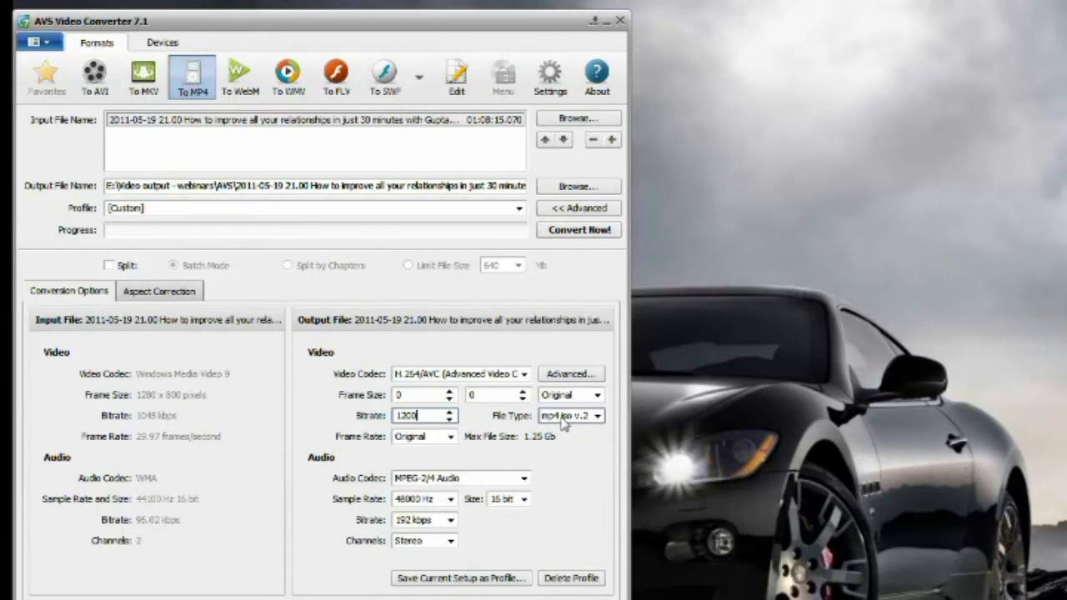
Keep mp4 iso v.2 file type and Original frame rate, then open the H.264 codec settings
{"action": "left_click", "coordinate": [596, 425]}
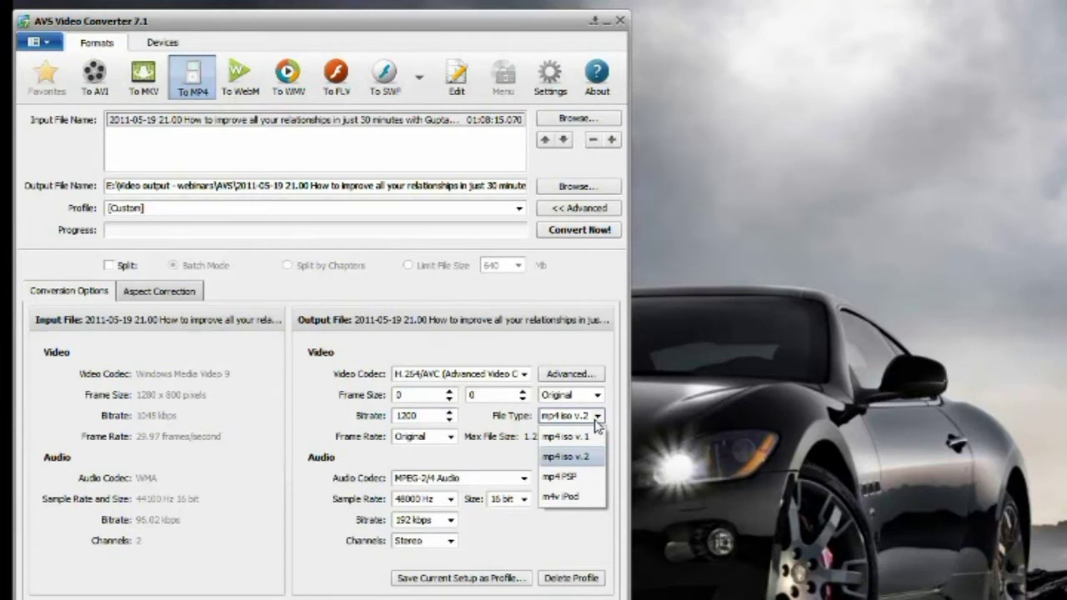
{"action": "left_click", "coordinate": [596, 418]}
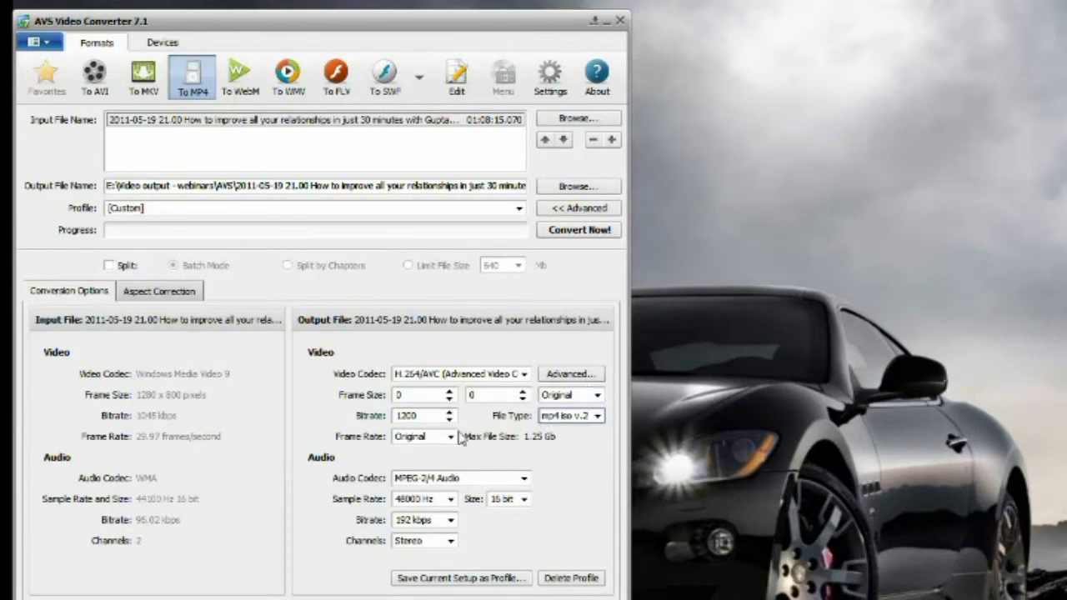
{"action": "left_click", "coordinate": [450, 437]}
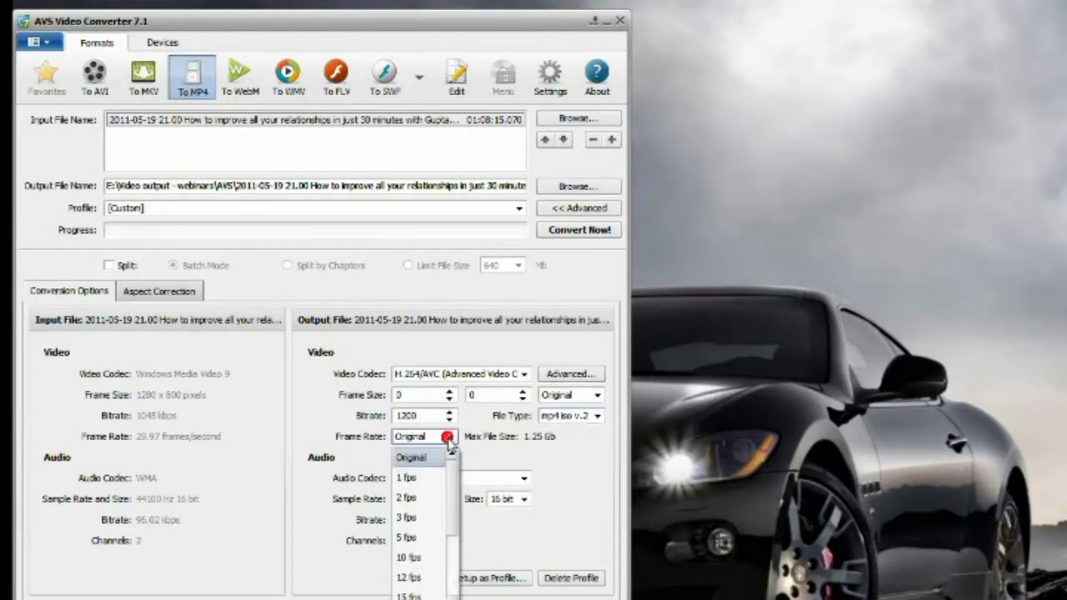
{"action": "scroll", "coordinate": [454, 500], "scroll_direction": "down", "scroll_amount": 1}
{"action": "scroll", "coordinate": [458, 519], "scroll_direction": "up", "scroll_amount": 1}
{"action": "left_click", "coordinate": [554, 448]}
{"action": "left_click", "coordinate": [574, 374]}
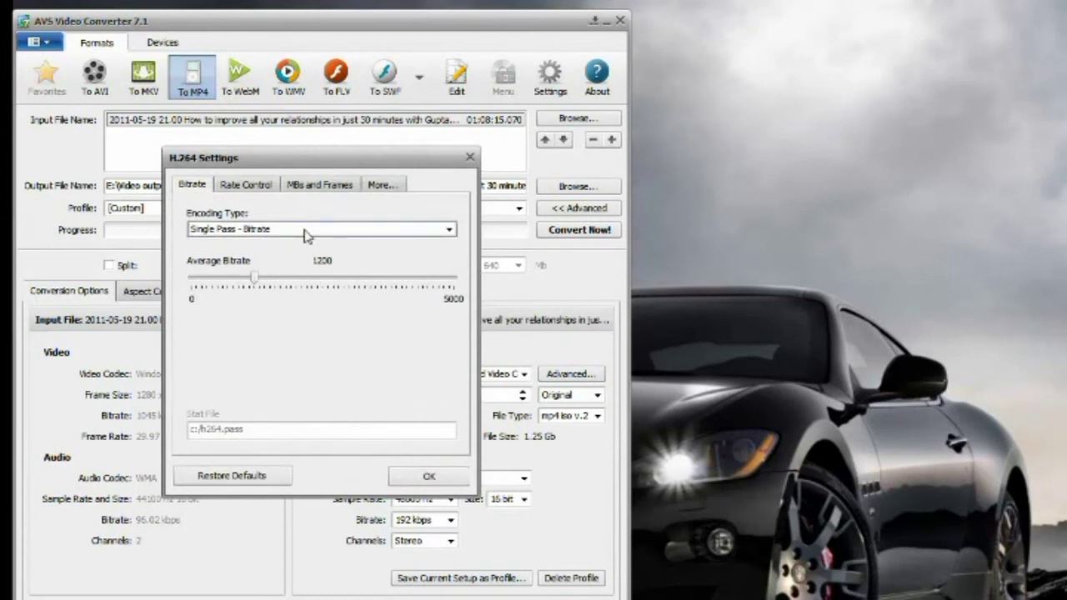
Choose Multipass - First Pass (fast) encoding, review the Rate Control, MBs and Frames and More tabs, and confirm
{"action": "left_click", "coordinate": [304, 230]}
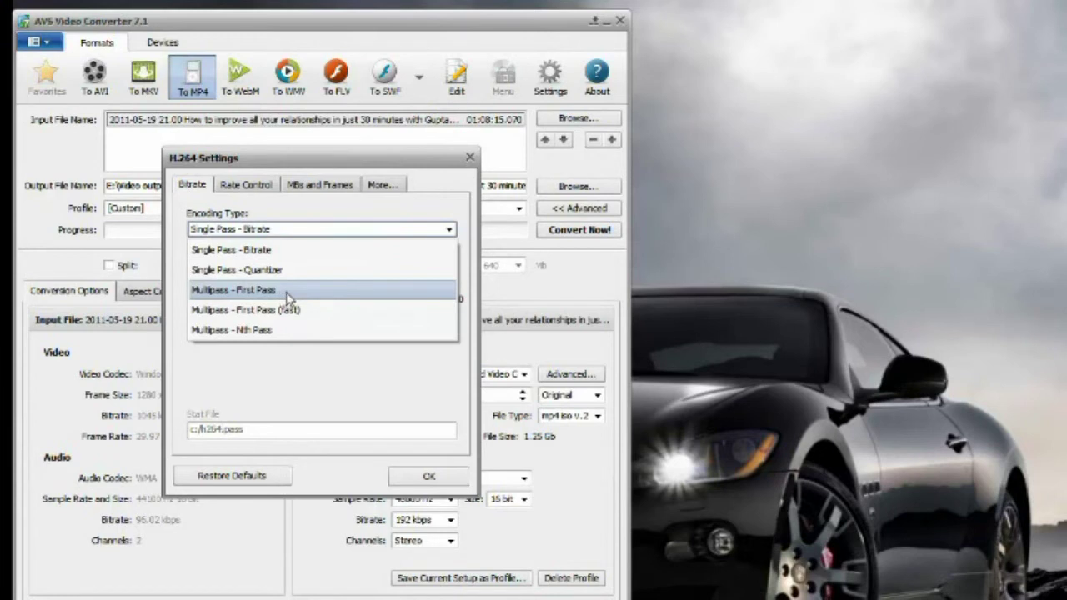
{"action": "left_click", "coordinate": [330, 311]}
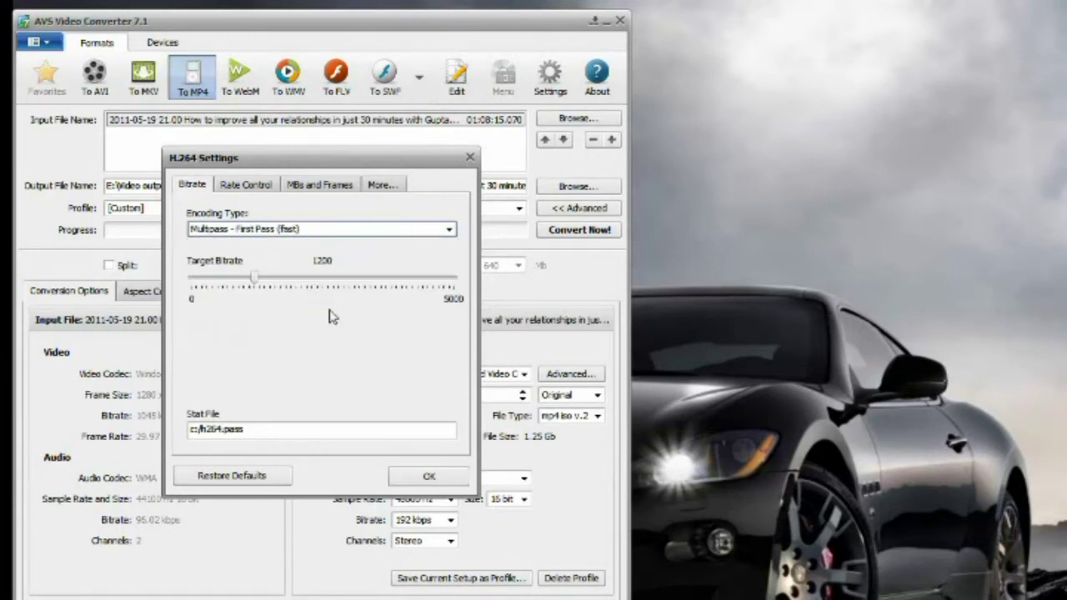
{"action": "left_click", "coordinate": [260, 188]}
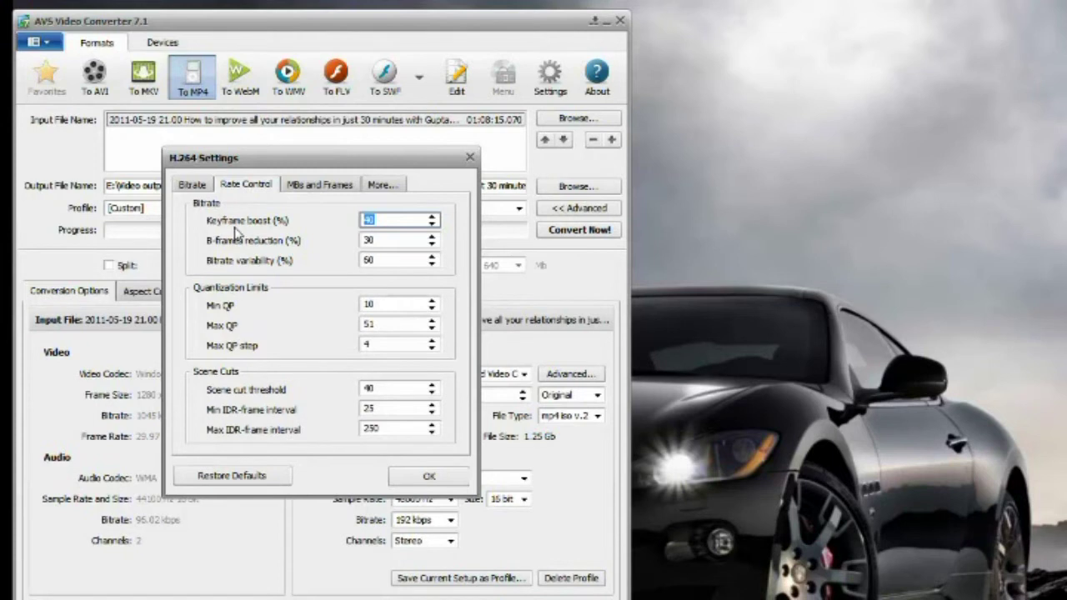
{"action": "left_click", "coordinate": [321, 184]}
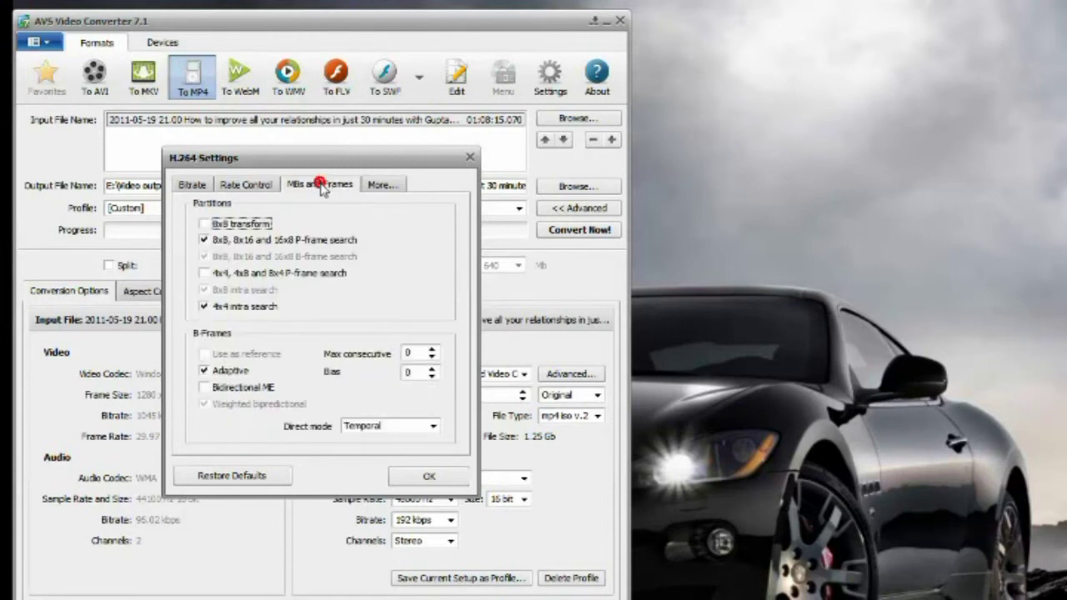
{"action": "left_click", "coordinate": [379, 184]}
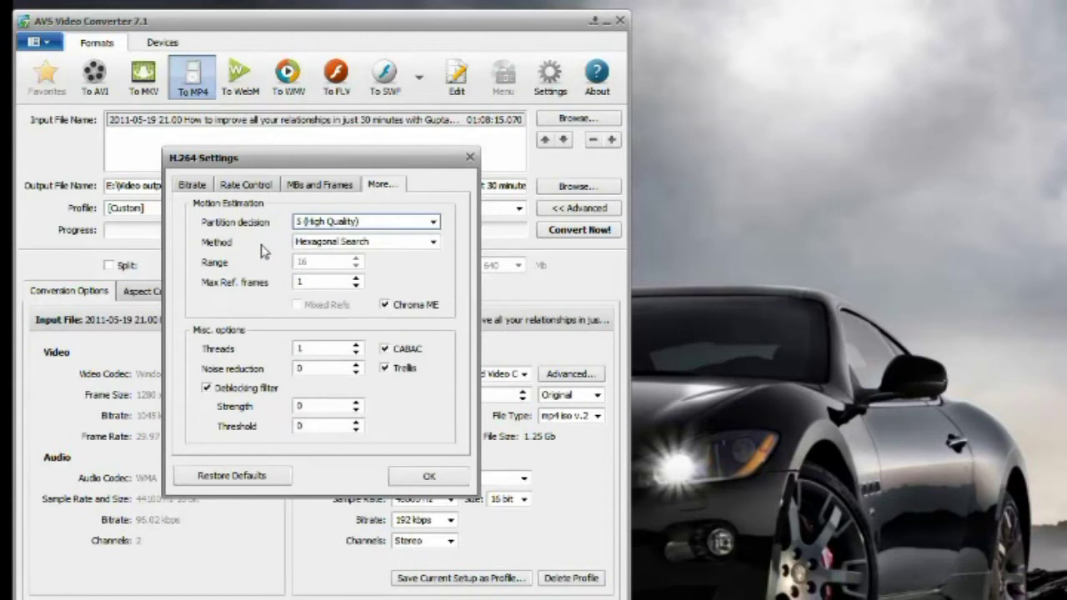
{"action": "left_click", "coordinate": [195, 189]}
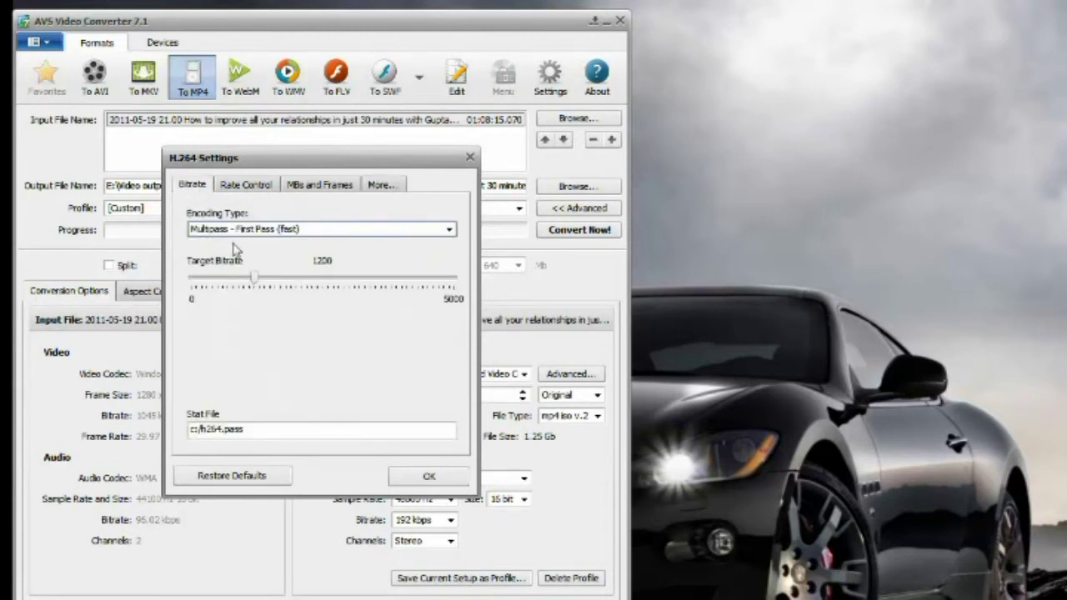
{"action": "left_click", "coordinate": [427, 477]}
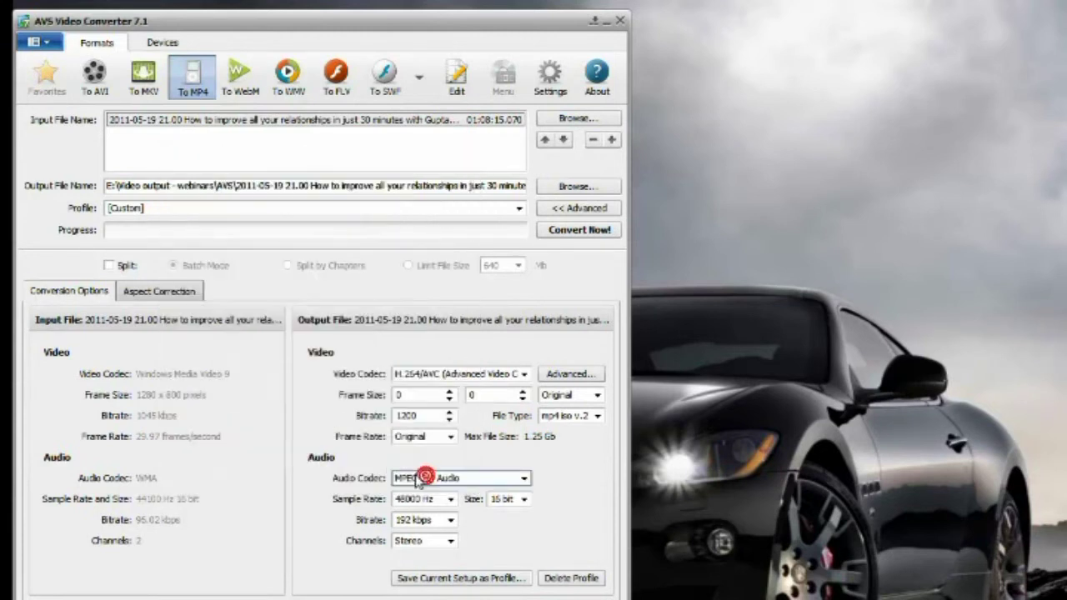
Set MPEG-2/4 audio to 44100 Hz, 96 kbps, 16 bit, and the video bitrate to 1045
{"action": "left_click", "coordinate": [477, 484]}
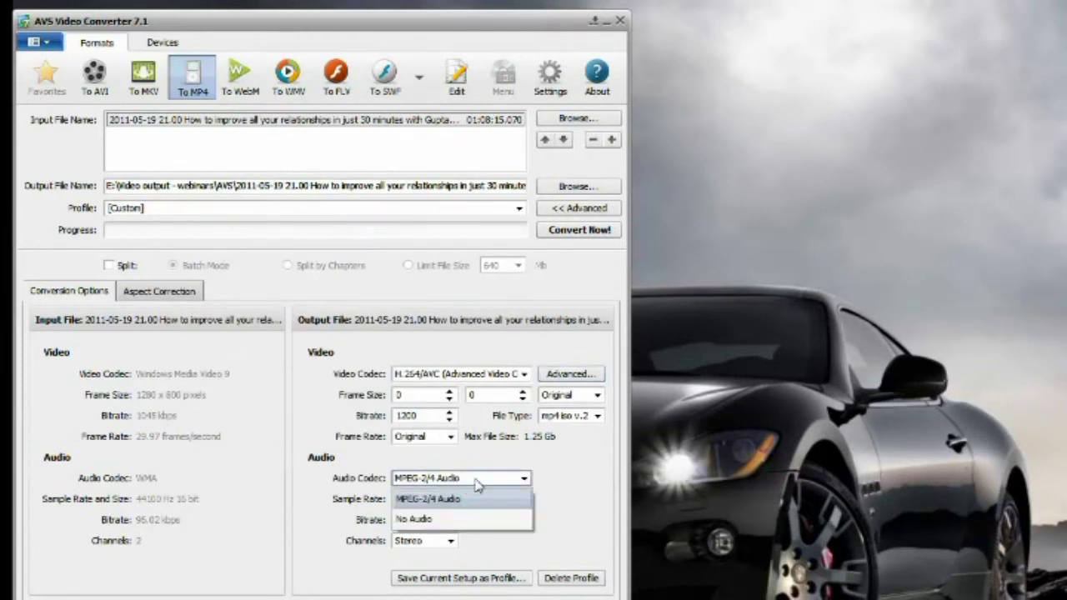
{"action": "left_click", "coordinate": [468, 498]}
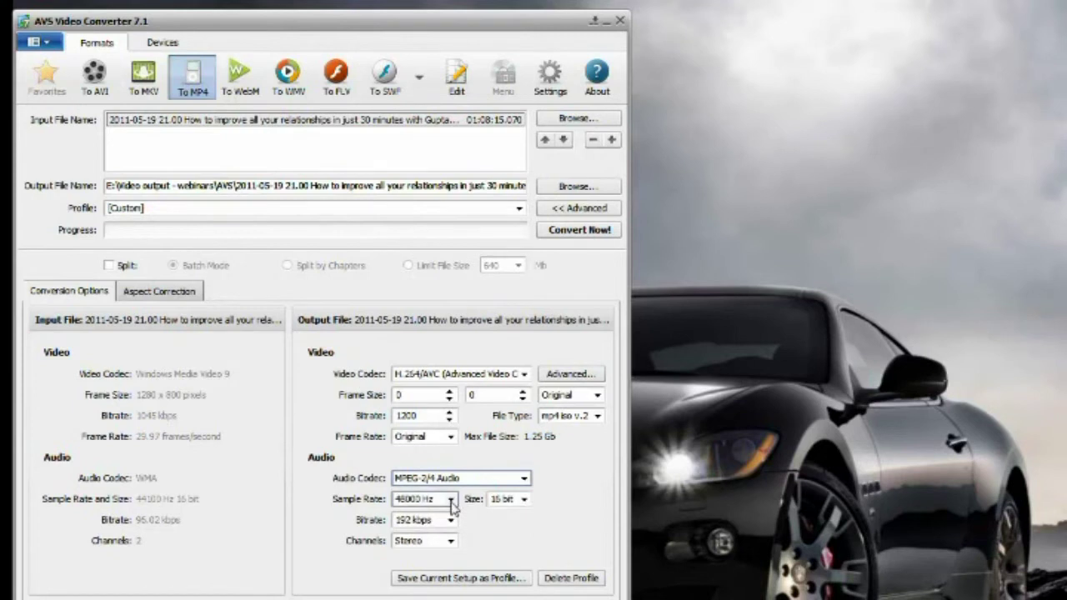
{"action": "left_click", "coordinate": [450, 500]}
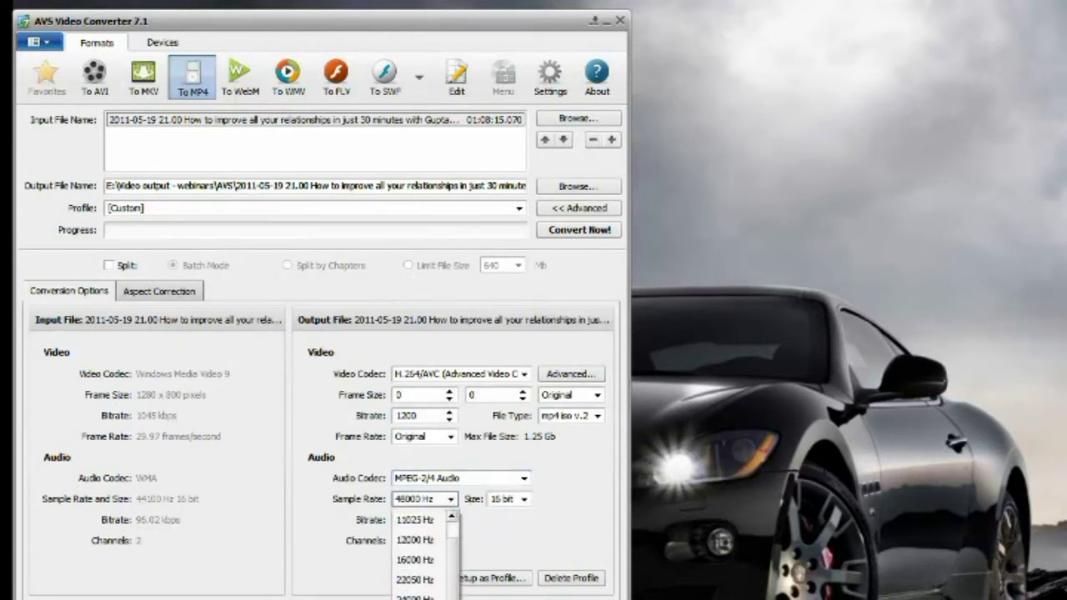
{"action": "left_click", "coordinate": [415, 599]}
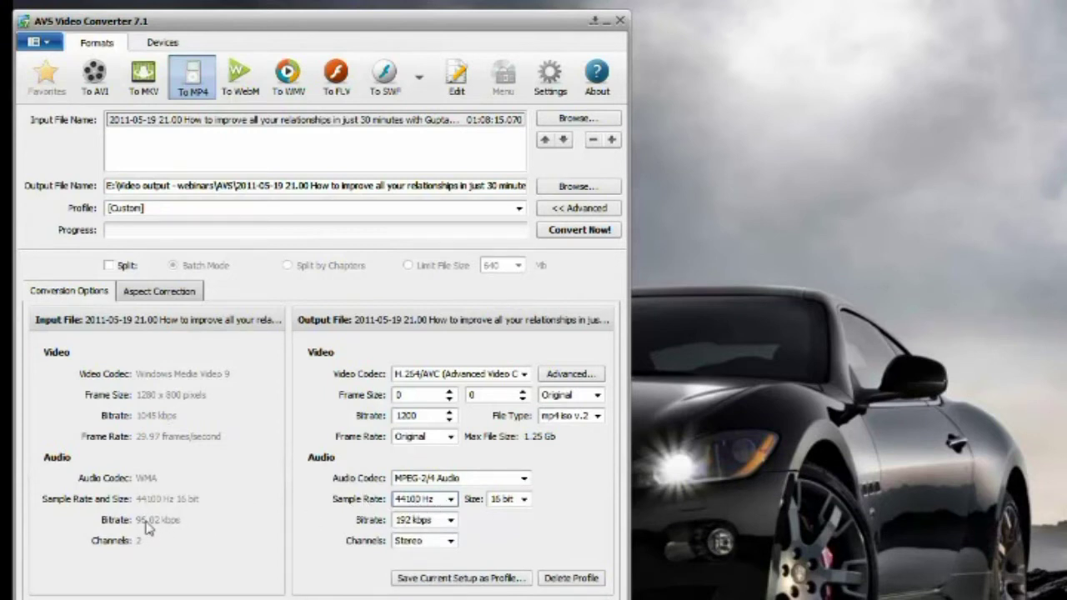
{"action": "left_click", "coordinate": [449, 520]}
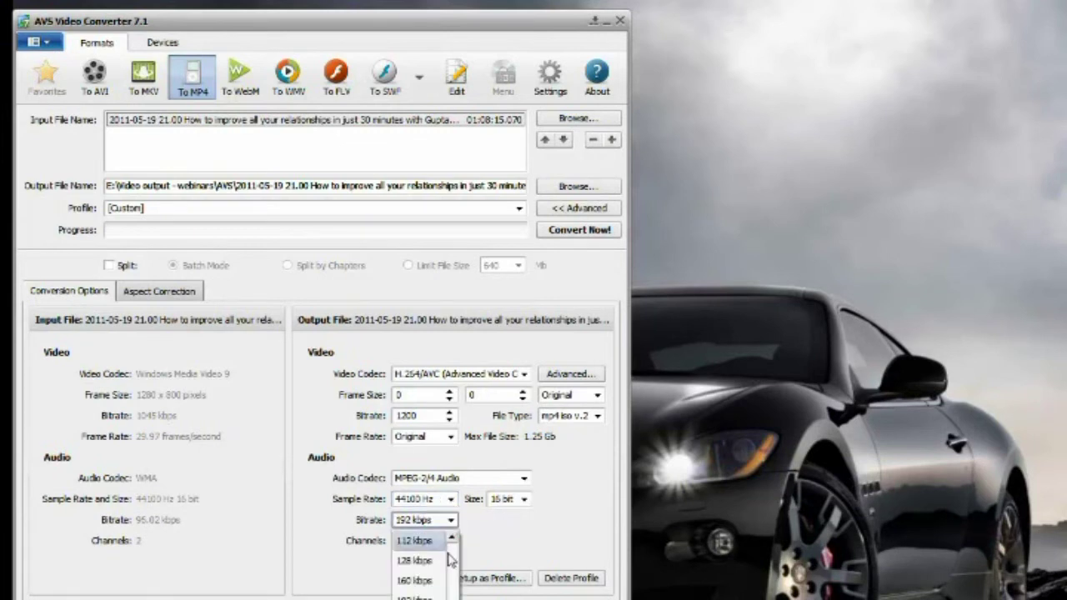
{"action": "scroll", "coordinate": [450, 558], "scroll_direction": "up", "scroll_amount": 3}
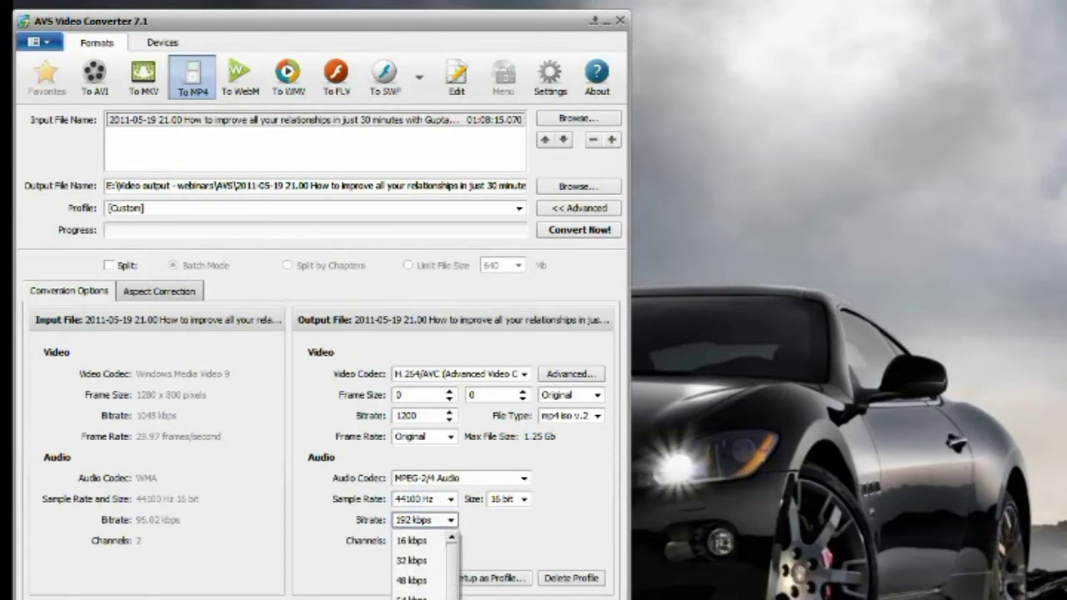
{"action": "left_click", "coordinate": [411, 580]}
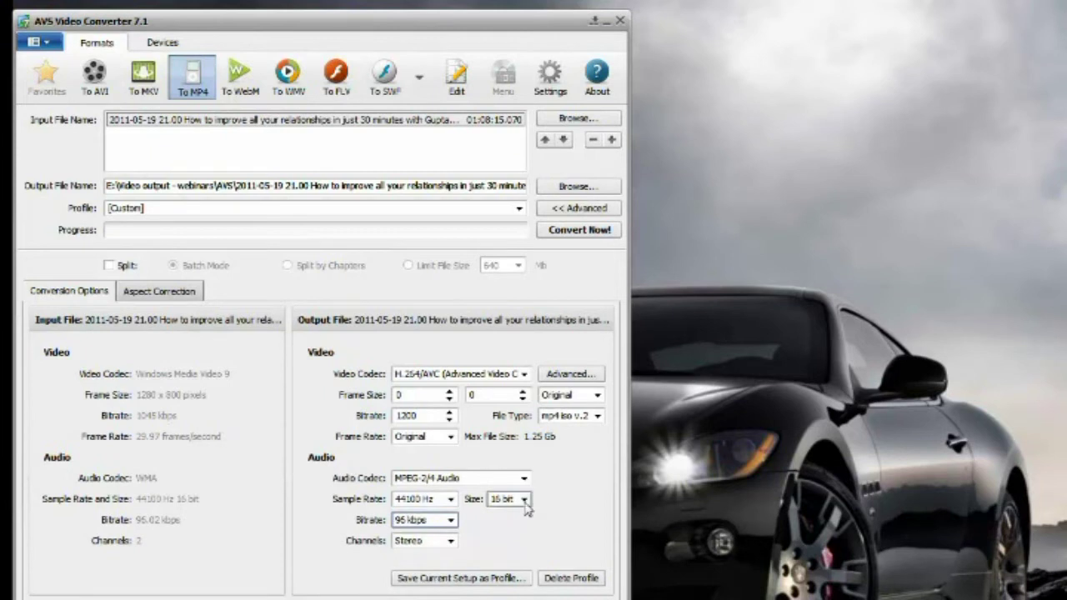
{"action": "left_click", "coordinate": [524, 499]}
{"action": "left_click", "coordinate": [525, 505]}
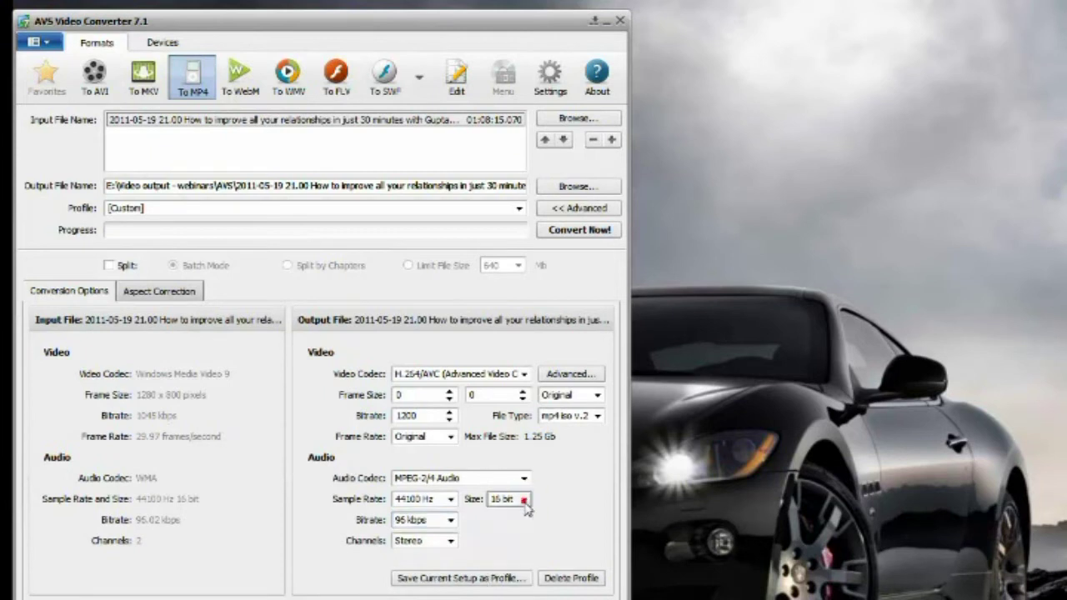
{"action": "double_click", "coordinate": [418, 415]}
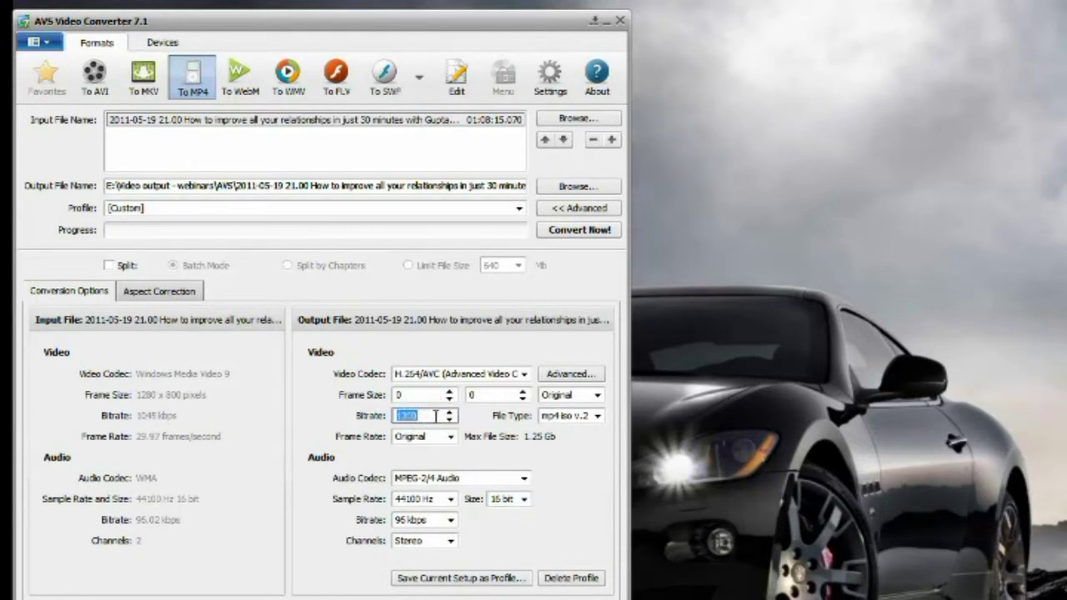
{"action": "type", "text": "1045"}
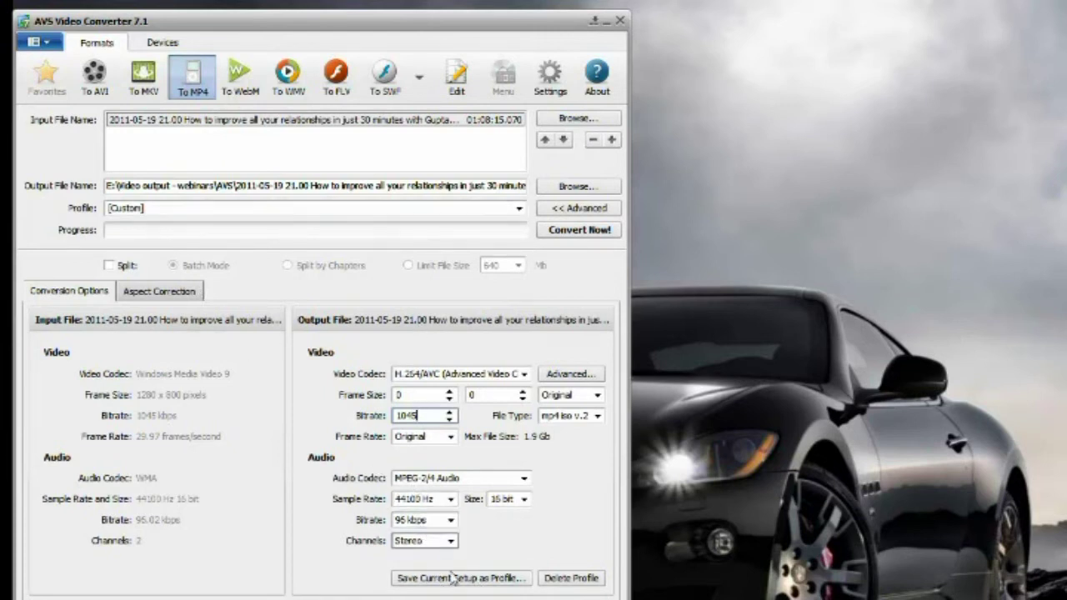
Apply the MP4 Webinars for web profile (384 kbps video, 64 kbps audio) and start converting
{"action": "left_click", "coordinate": [519, 207]}
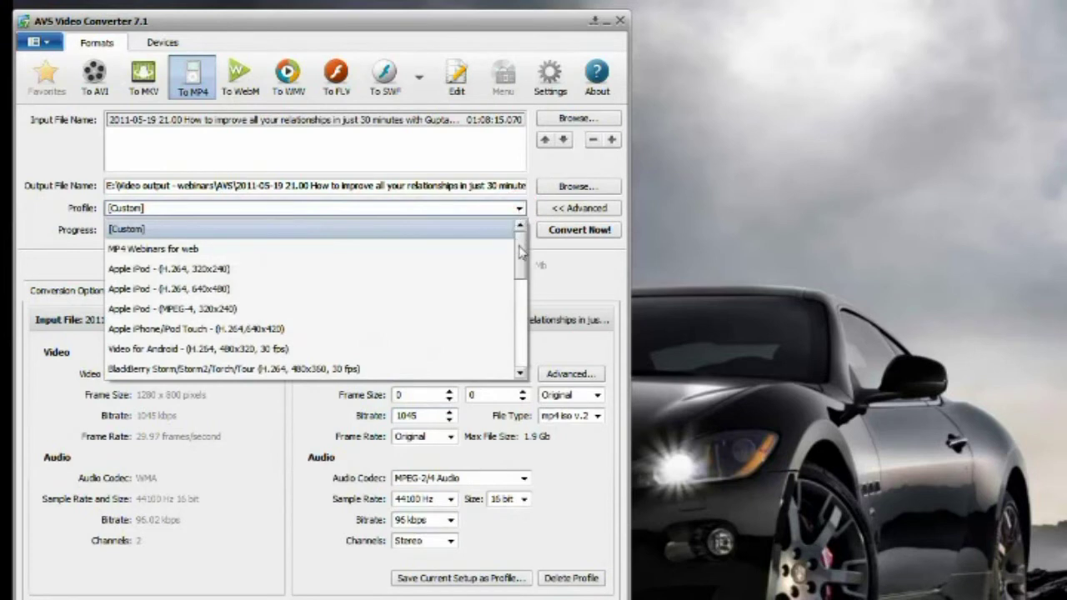
{"action": "mouse_move", "coordinate": [519, 253]}
{"action": "left_mouse_down"}
{"action": "mouse_move", "coordinate": [519, 357]}
{"action": "mouse_move", "coordinate": [524, 244]}
{"action": "left_mouse_up"}
{"action": "left_click", "coordinate": [201, 254]}
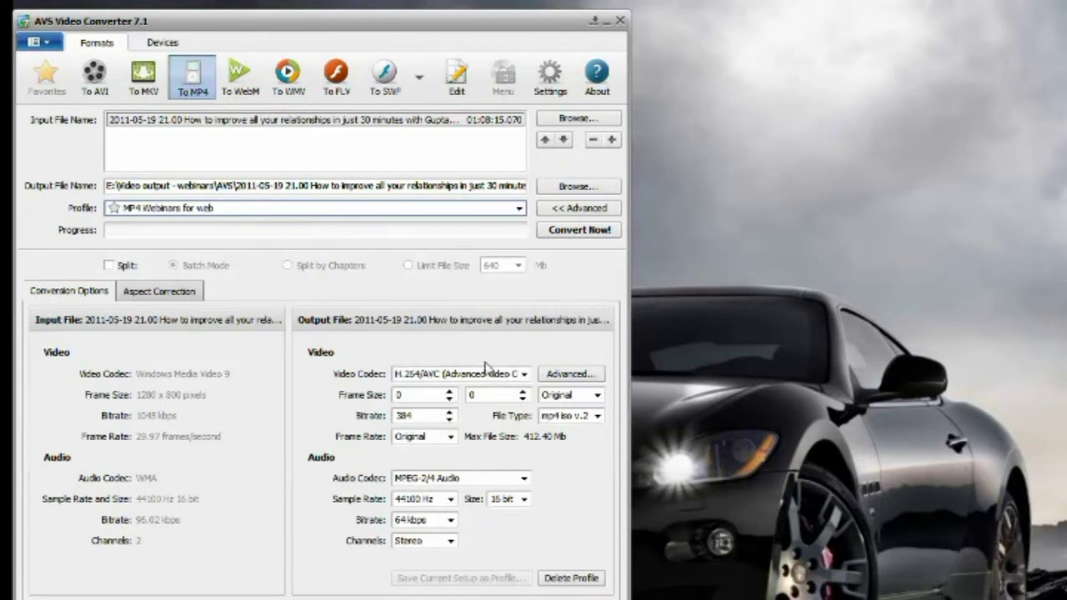
{"action": "left_click", "coordinate": [581, 236]}
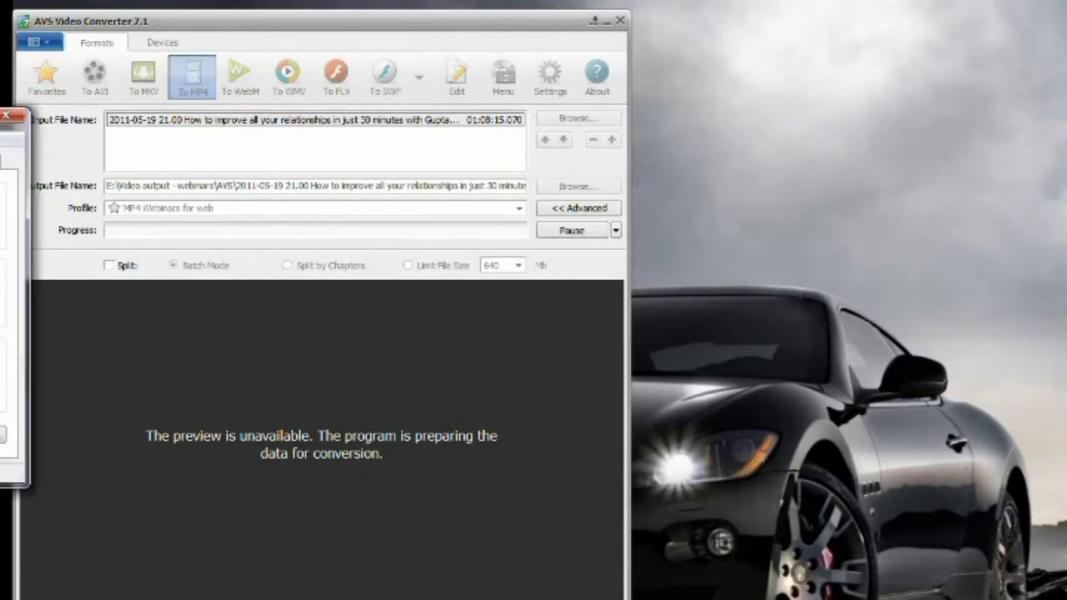
Nudge the converter window up slightly and open Task Manager with Ctrl+Shift+Esc
{"action": "left_click_drag", "start_coordinate": [2, 118], "coordinate": [498, 69]}
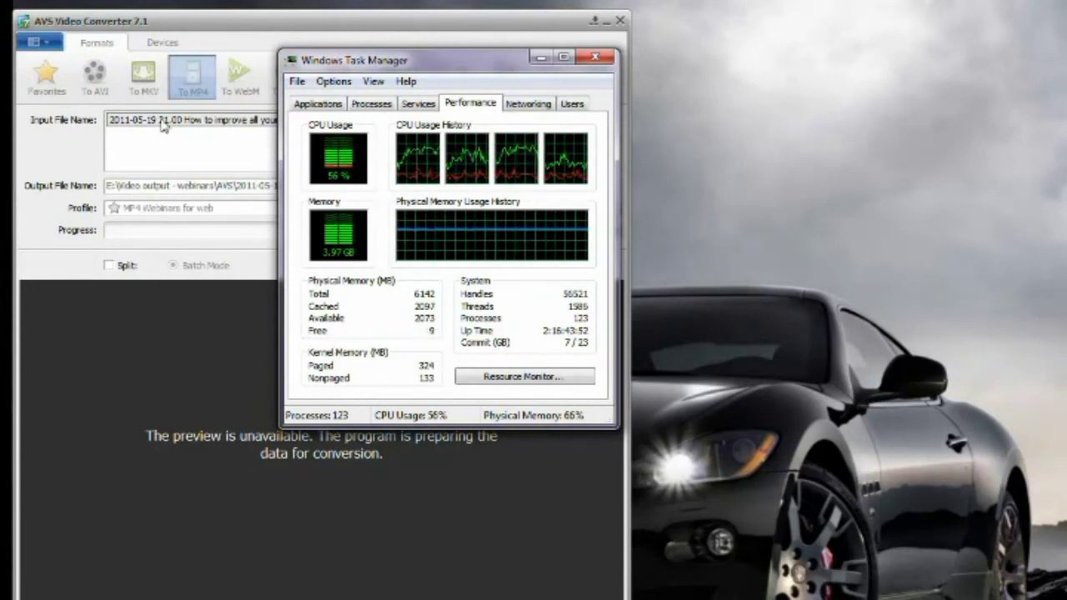
{"action": "left_click", "coordinate": [203, 23]}
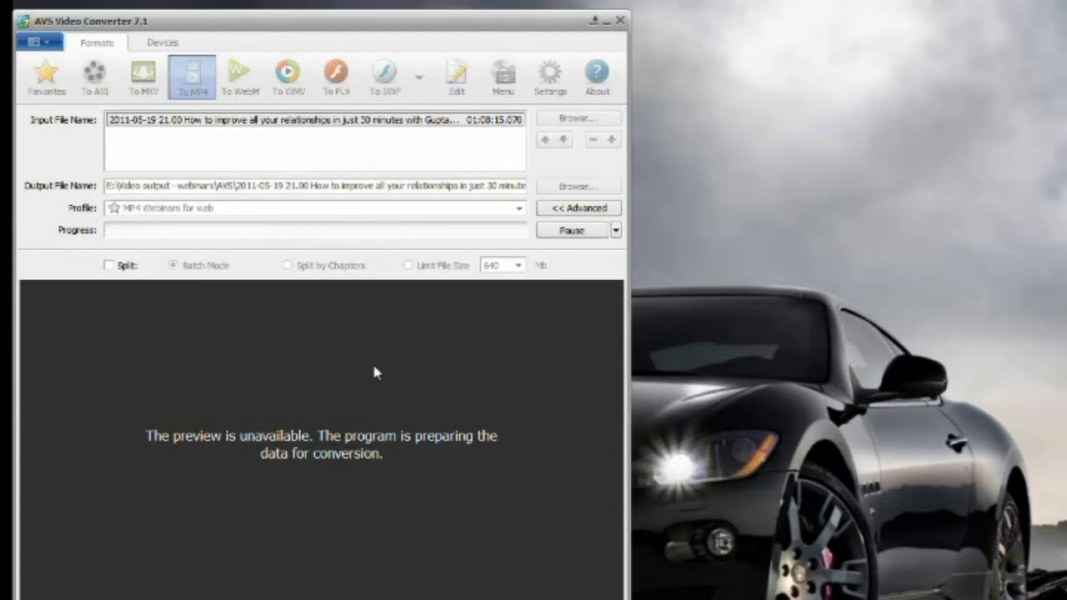
{"action": "left_click_drag", "start_coordinate": [347, 19], "coordinate": [347, 17]}
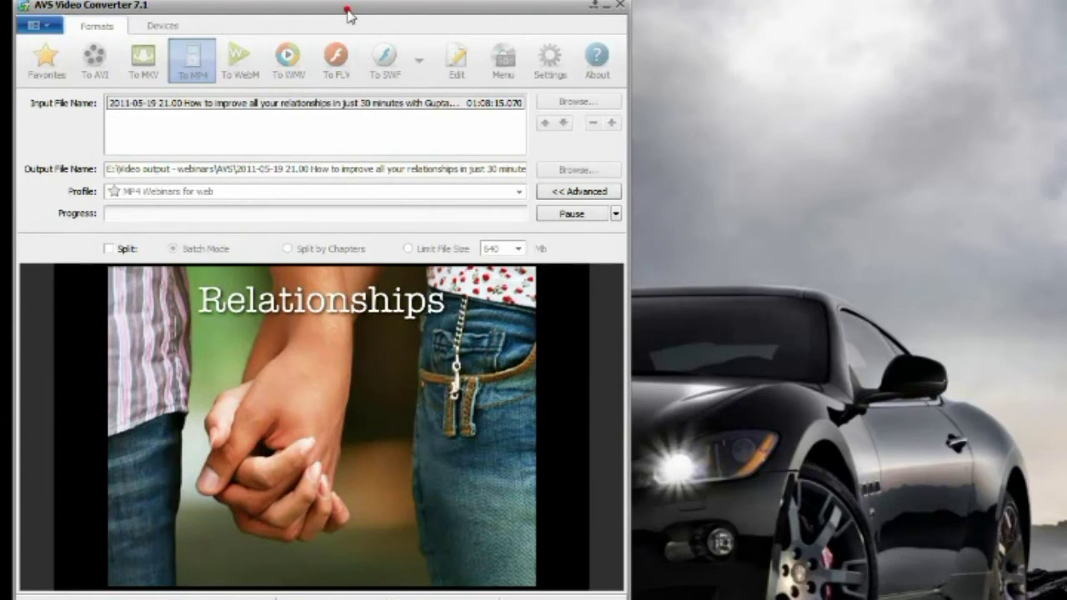
{"action": "left_click", "coordinate": [347, 8]}
{"action": "left_click_drag", "start_coordinate": [354, 7], "coordinate": [359, 0]}
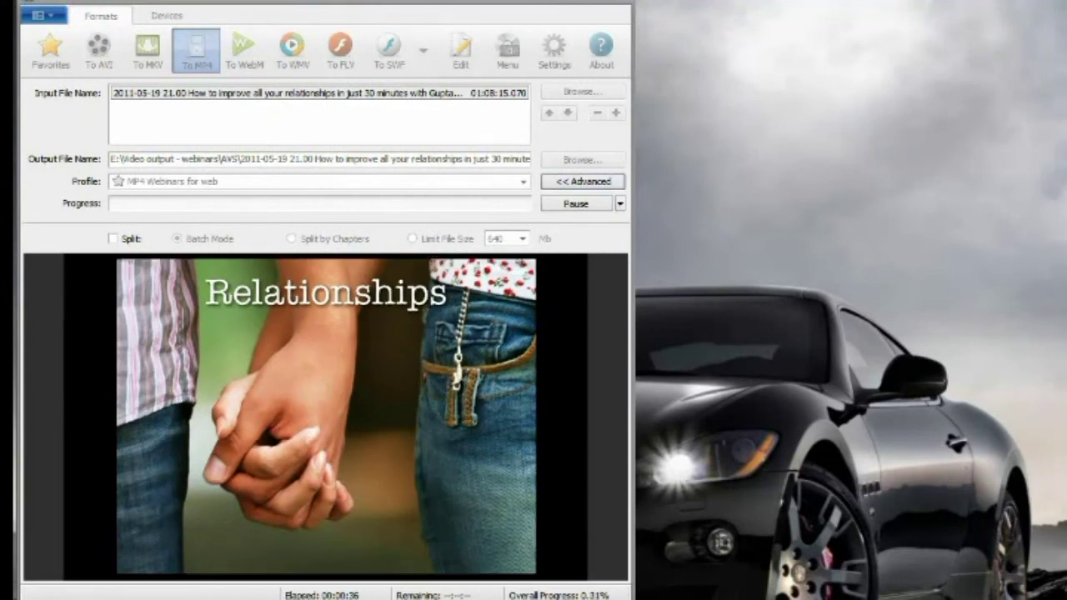
{"action": "key", "text": "ctrl+shift+Escape"}
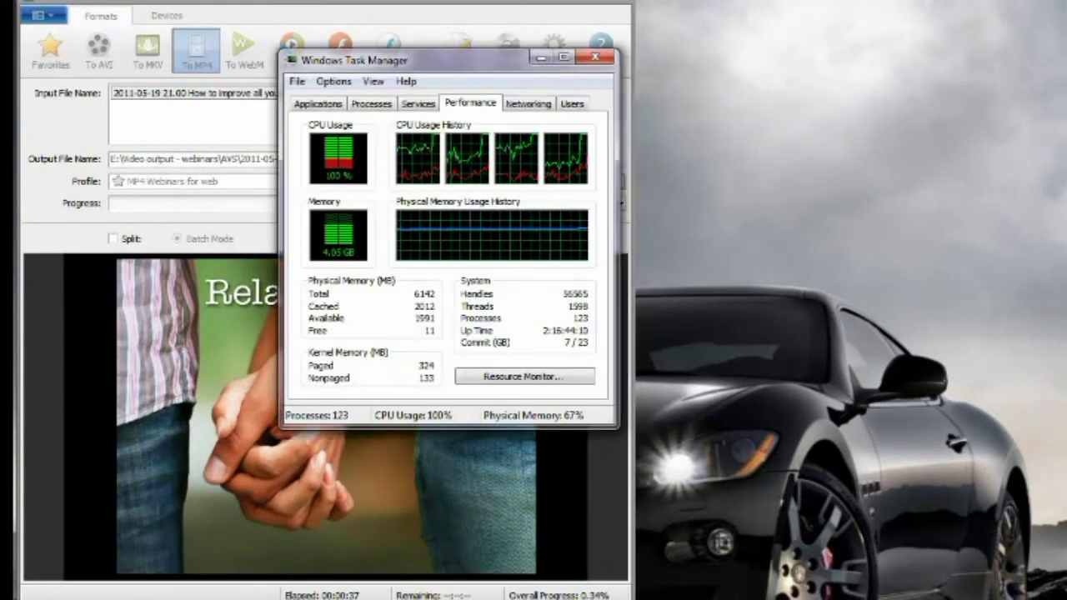
Go To Process from the AVS Video Converter 7.1 task and select AVSVideoConverterHost.exe
{"action": "left_click", "coordinate": [332, 112]}
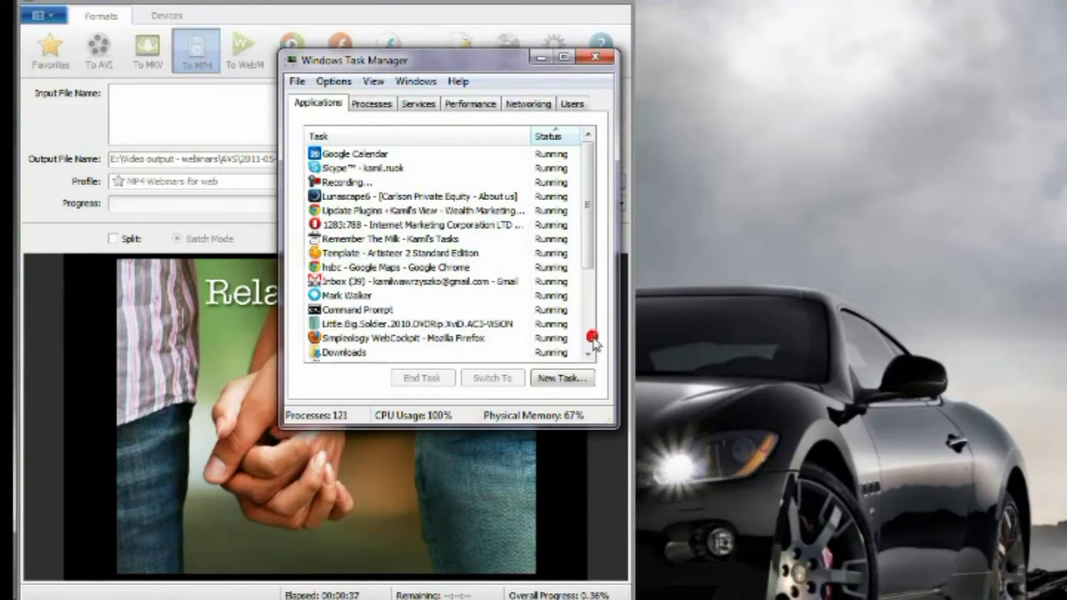
{"action": "left_click", "coordinate": [593, 340]}
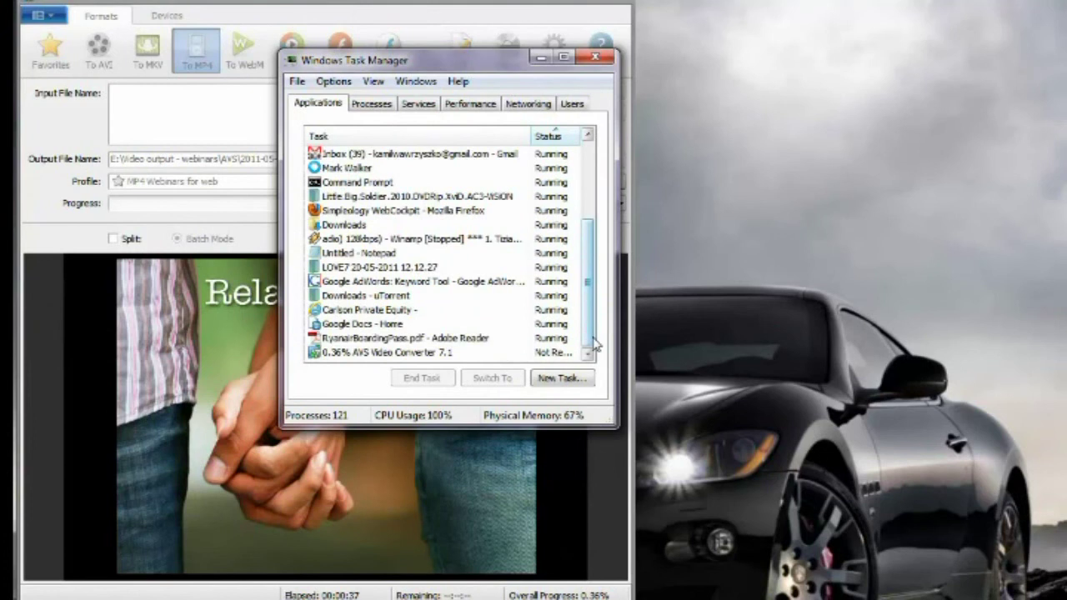
{"action": "left_click", "coordinate": [417, 352]}
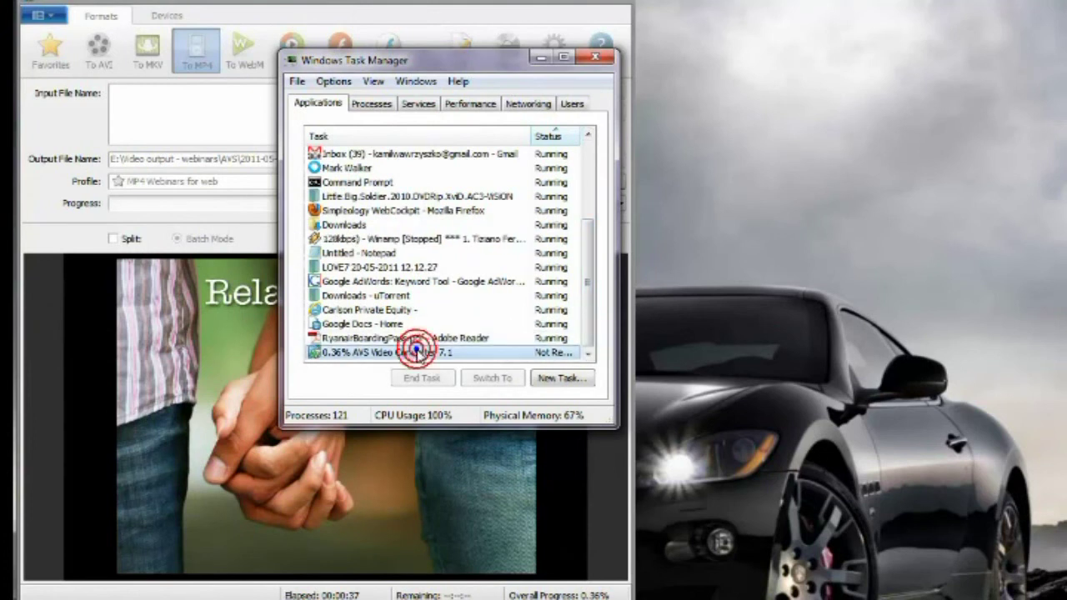
{"action": "left_click", "coordinate": [418, 352]}
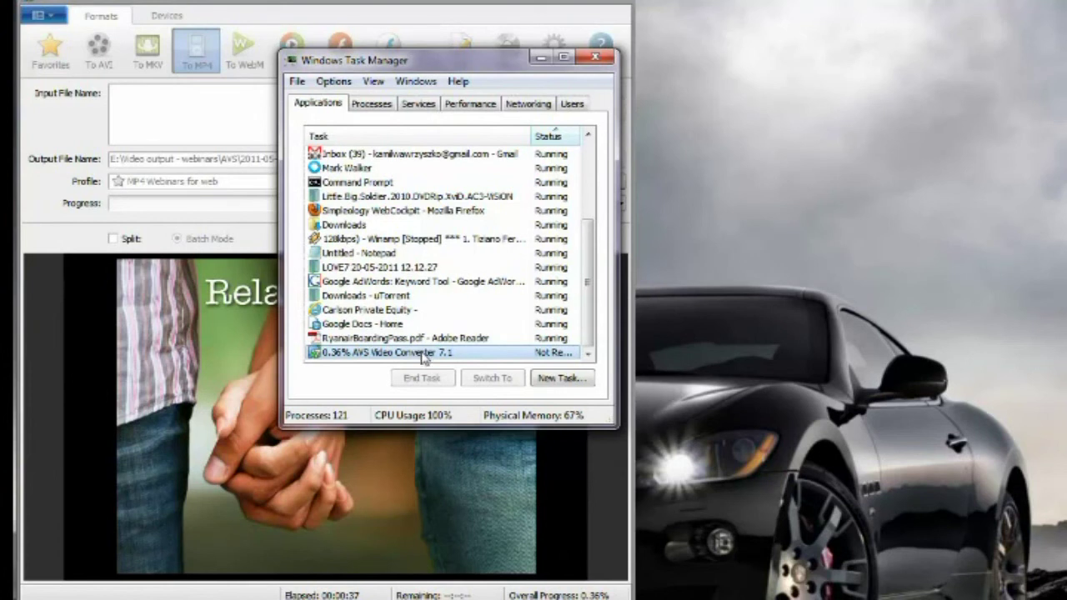
{"action": "right_click", "coordinate": [421, 355]}
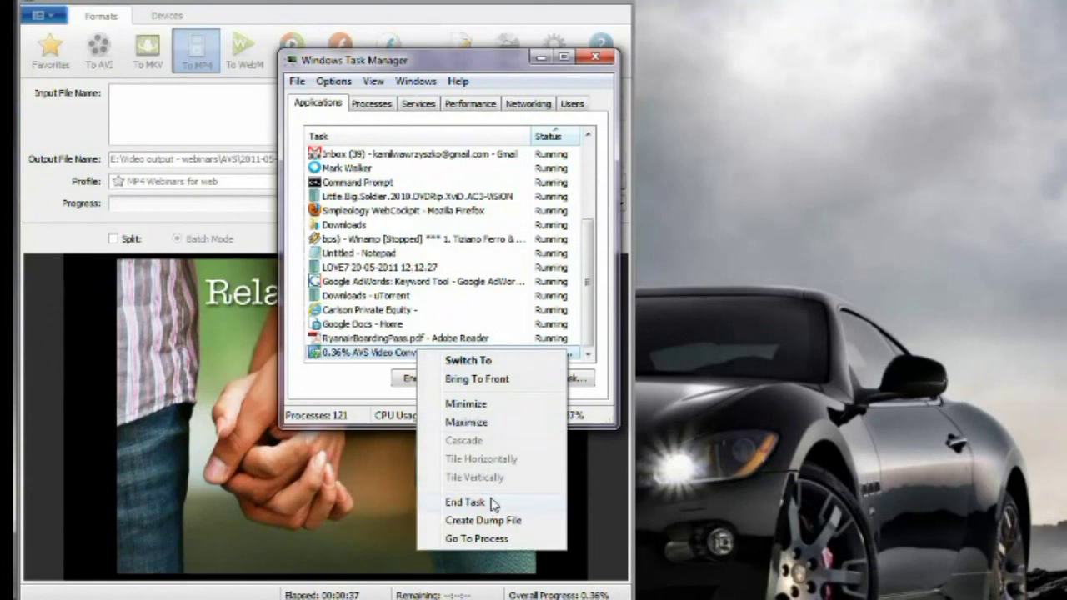
{"action": "left_click", "coordinate": [477, 538]}
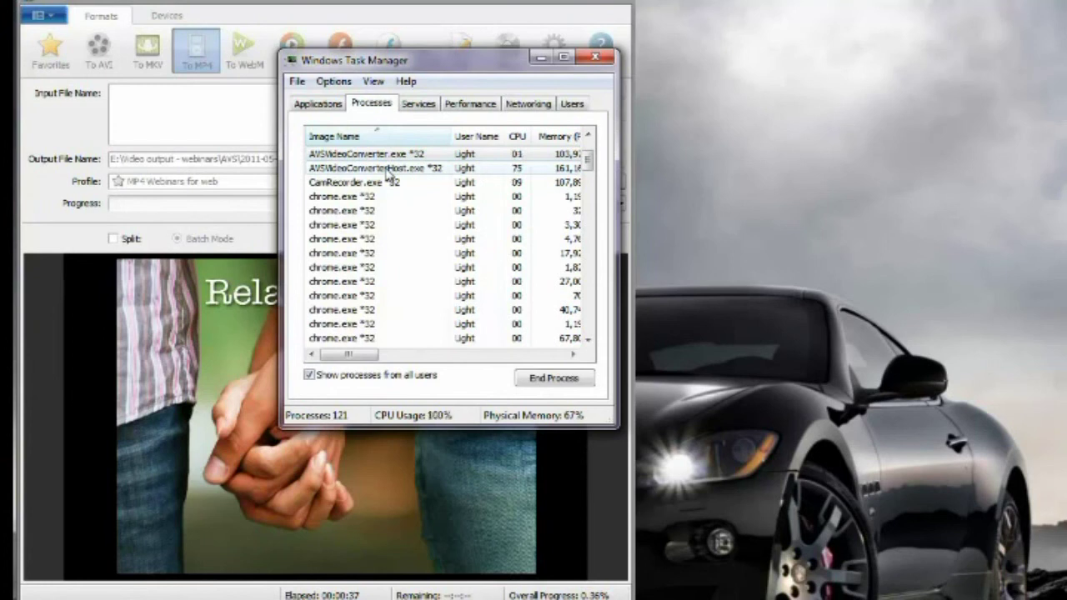
{"action": "left_click", "coordinate": [387, 170]}
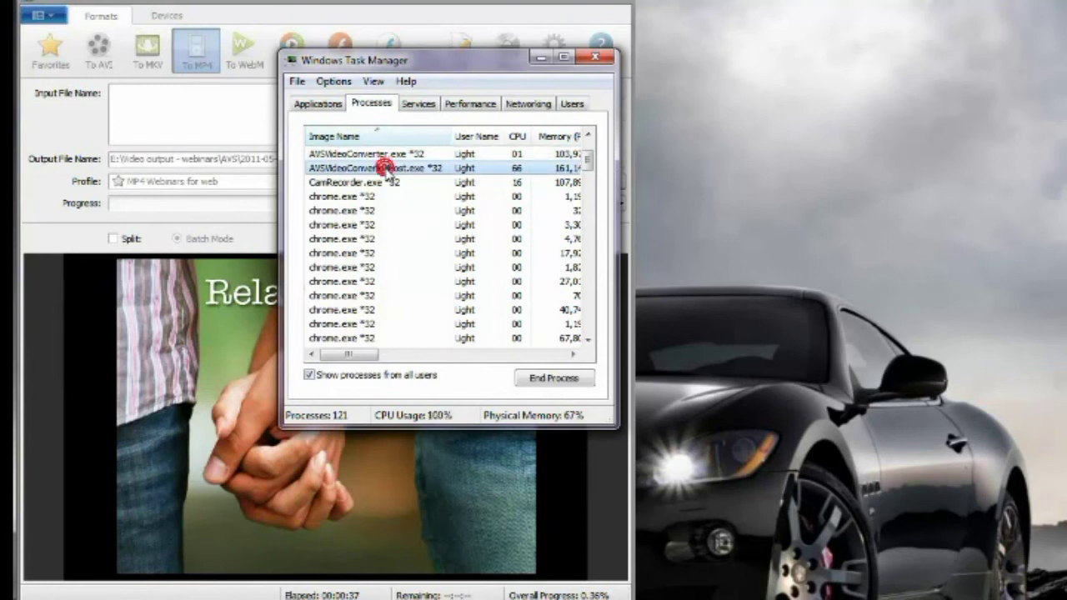
Set AVSVideoConverterHost.exe priority to Below Normal, confirm the change, and show the Performance tab
{"action": "right_click", "coordinate": [389, 170]}
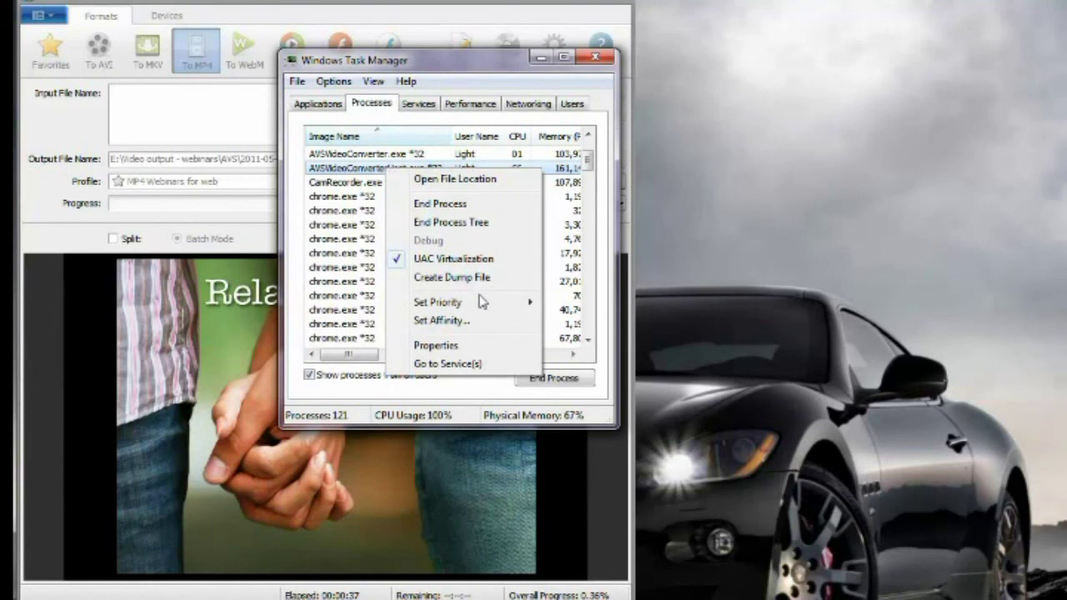
{"action": "mouse_move", "coordinate": [483, 301]}
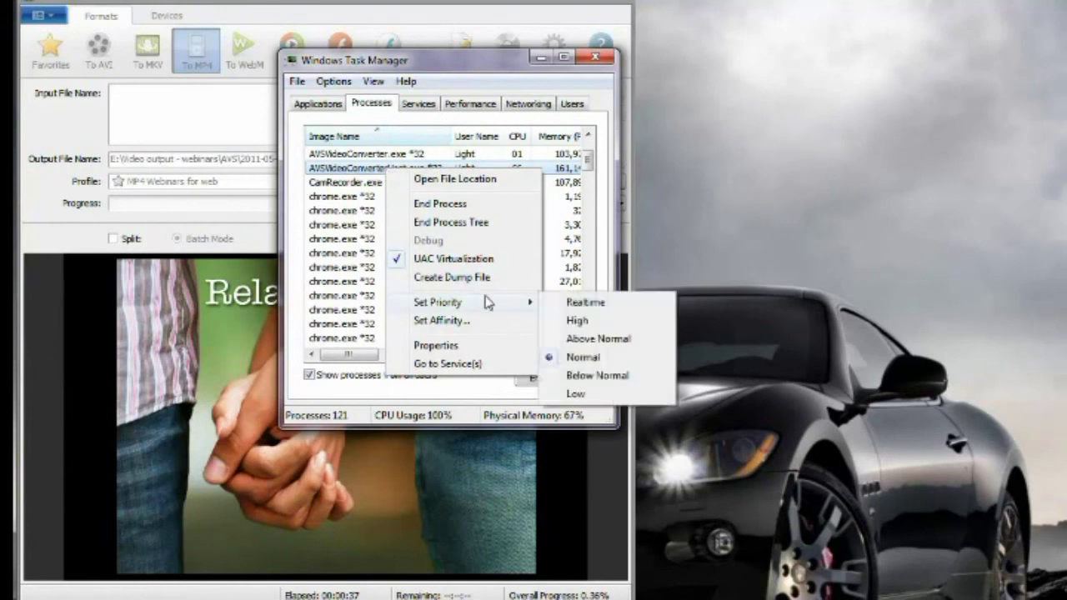
{"action": "left_click", "coordinate": [587, 377]}
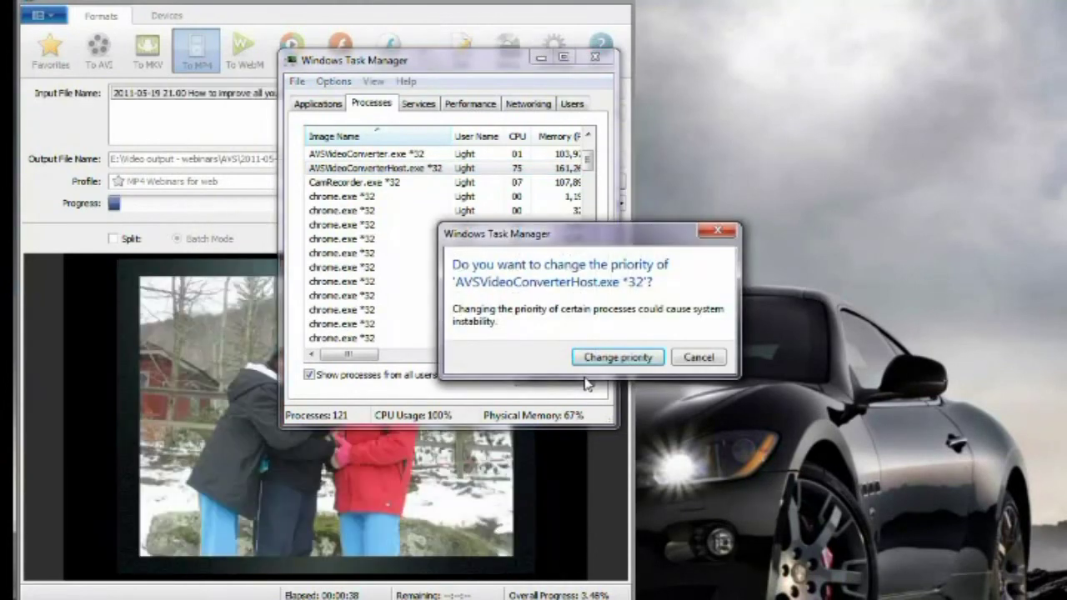
{"action": "left_click", "coordinate": [616, 357]}
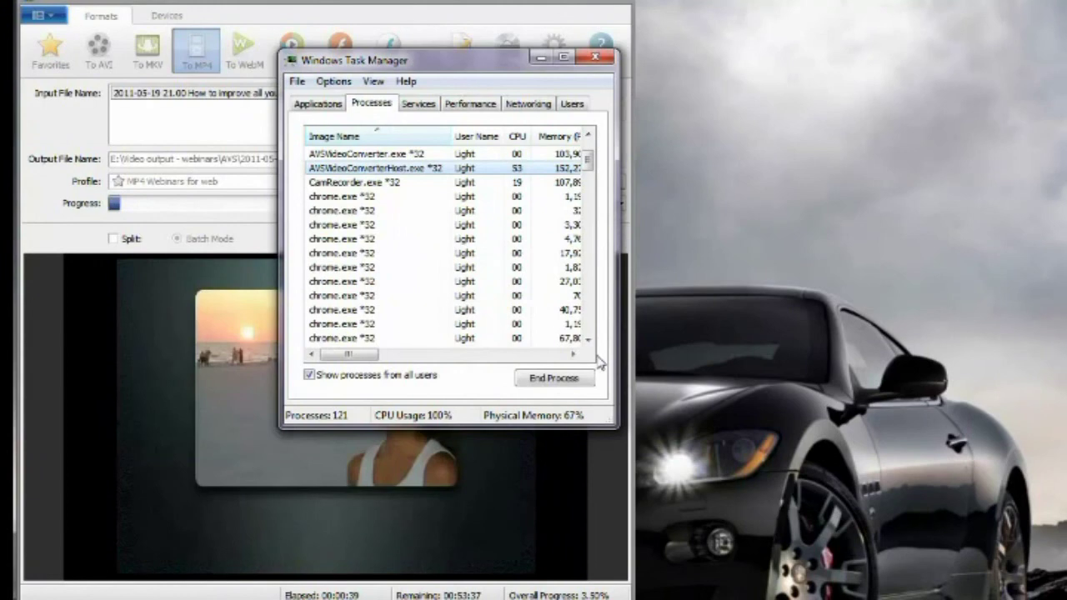
{"action": "left_click", "coordinate": [469, 104]}
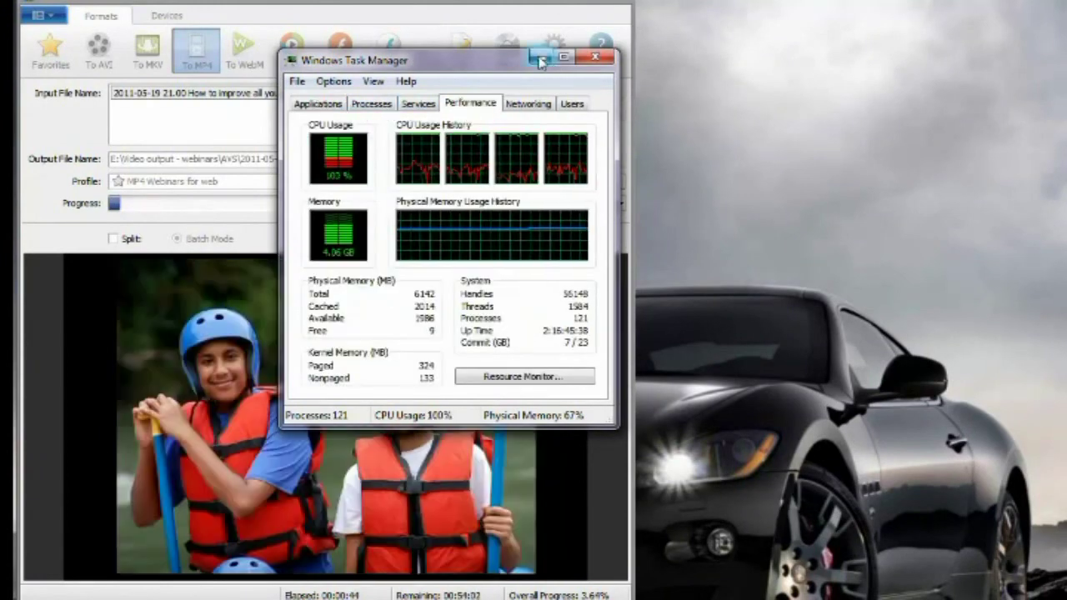
Minimize Task Manager and verify Conversion Priority under the Pause dropdown shows Below Normal
{"action": "left_click", "coordinate": [540, 57]}
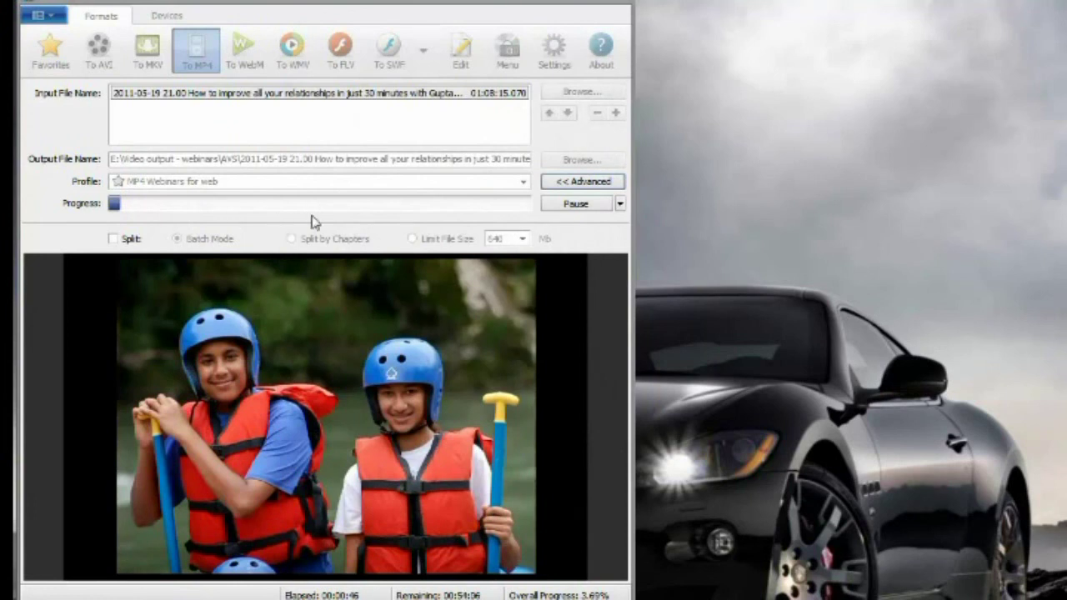
{"action": "left_click", "coordinate": [620, 204]}
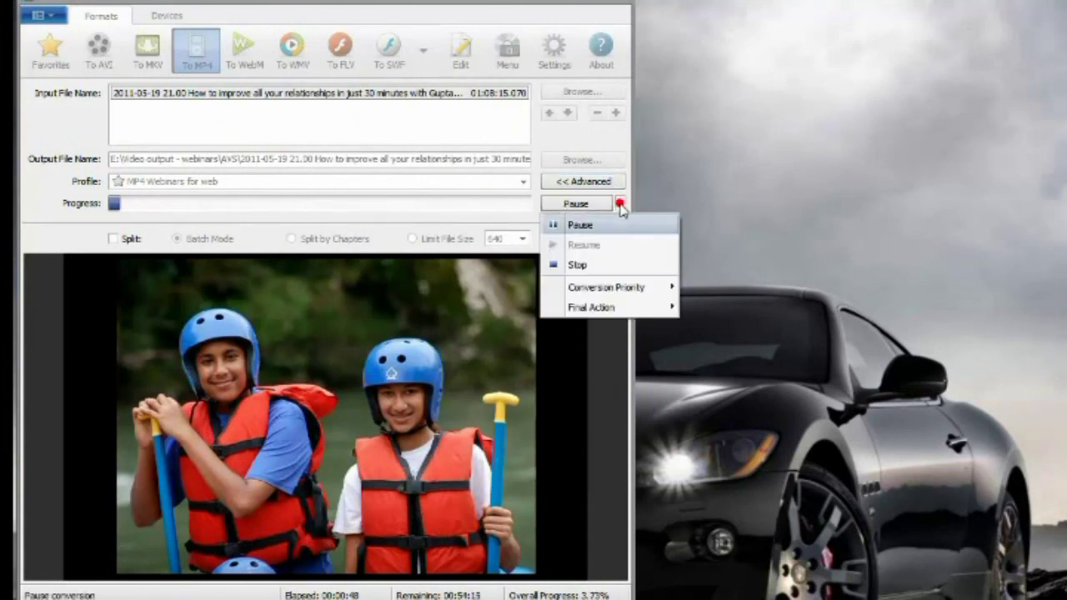
{"action": "mouse_move", "coordinate": [635, 290]}
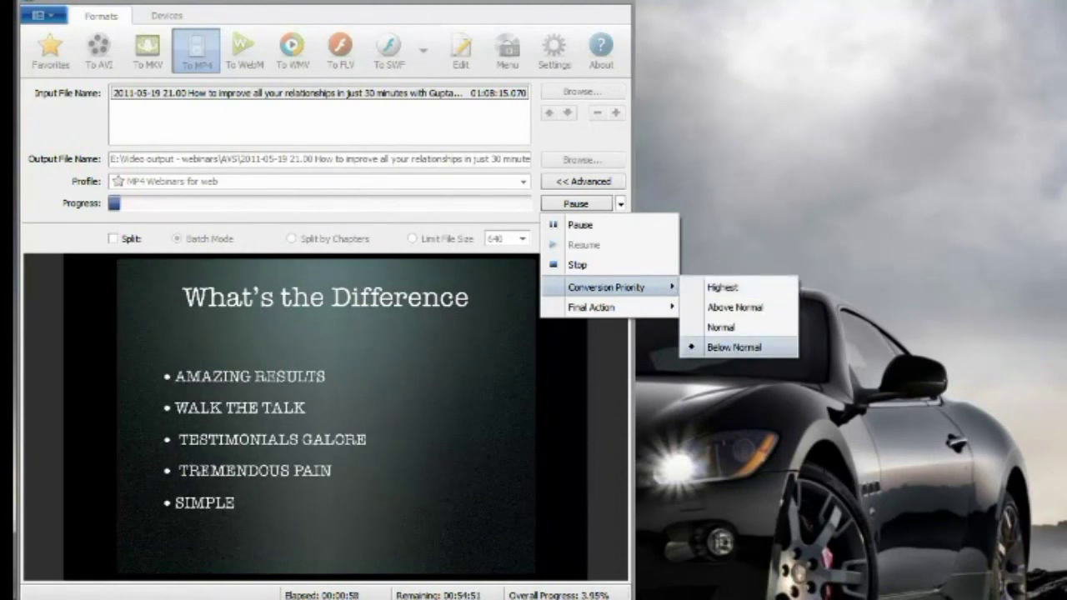
{"action": "key", "text": "Escape"}
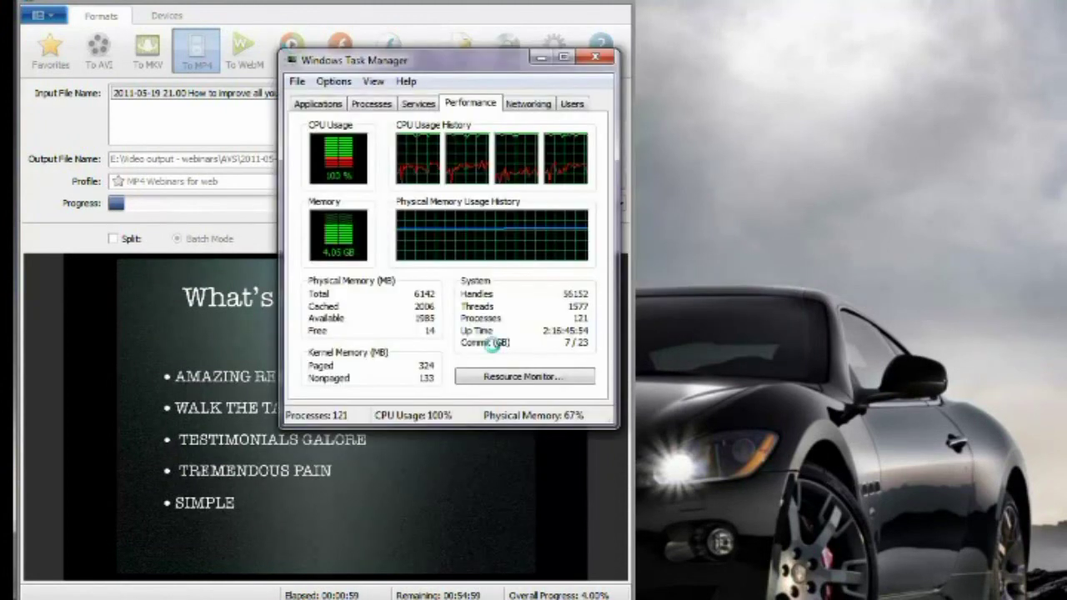
{"action": "left_click", "coordinate": [541, 57]}
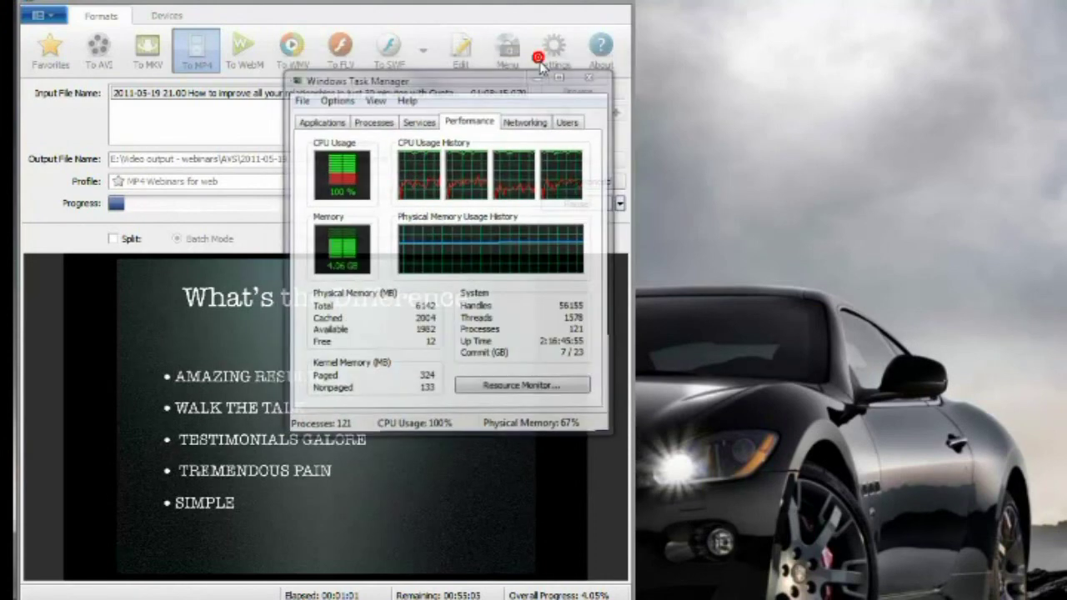
{"action": "left_click", "coordinate": [619, 205]}
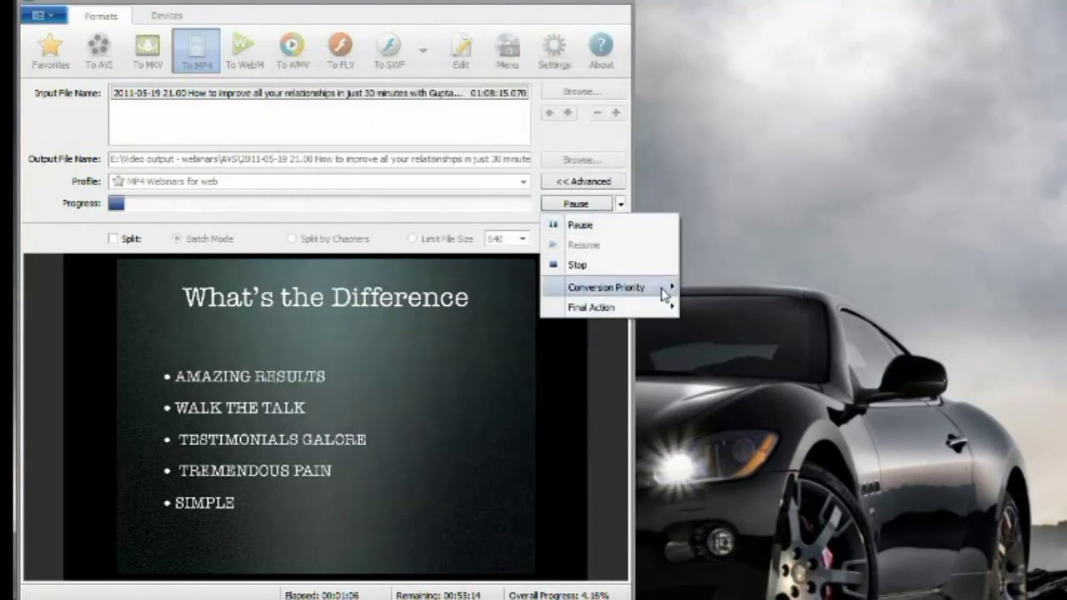
{"action": "mouse_move", "coordinate": [664, 293]}
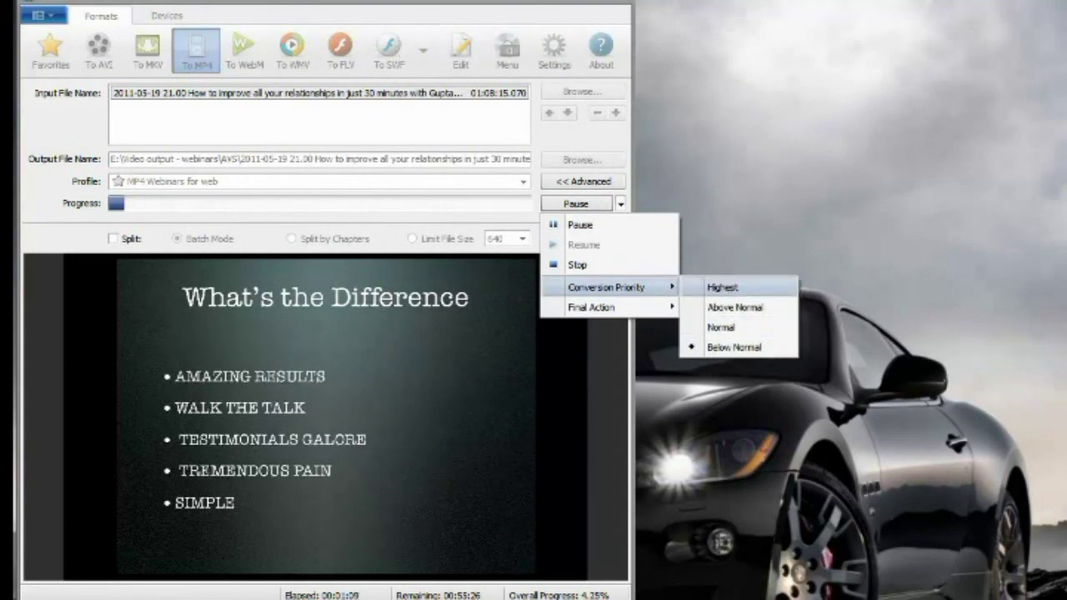
{"action": "key", "text": "Escape"}
{"action": "key", "text": "Escape"}
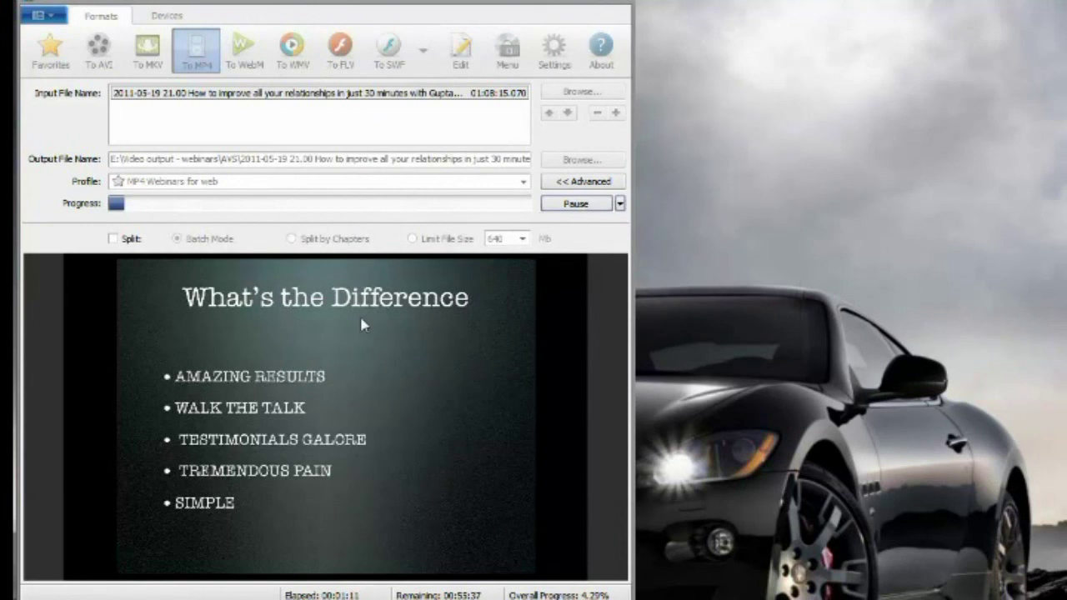